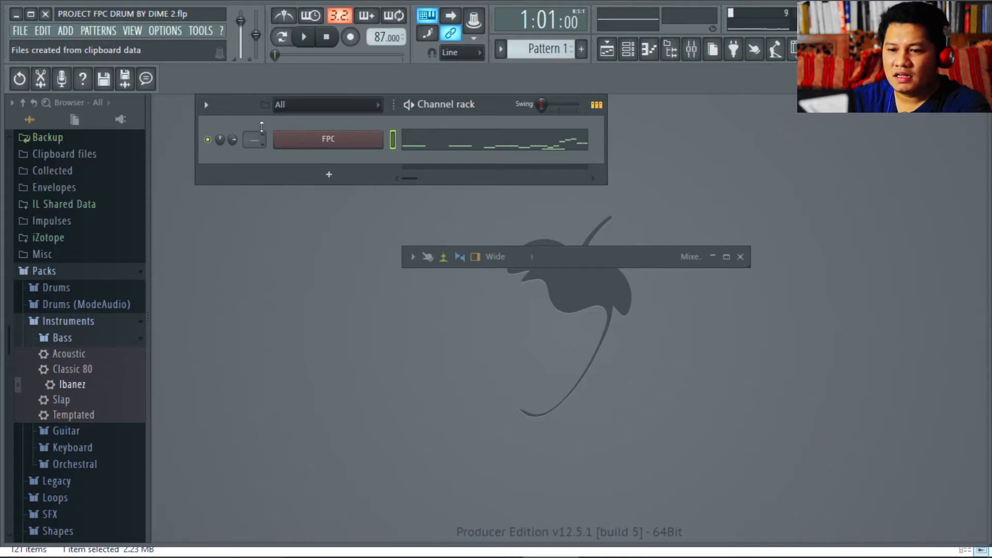
- Open the FPC drum plugin and audition its Kick Drum pad three times
{"action": "left_click", "coordinate": [285, 146]}
{"action": "left_click", "coordinate": [340, 474]}
{"action": "left_click", "coordinate": [341, 474]}
{"action": "left_click", "coordinate": [341, 474]}
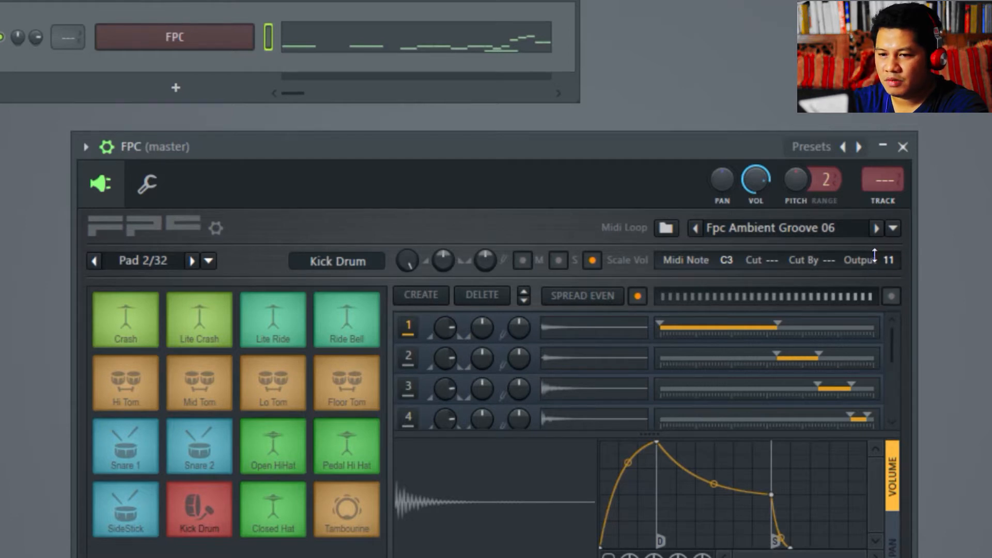
{"action": "scroll", "coordinate": [70, 39], "scroll_direction": "up", "scroll_amount": 1}
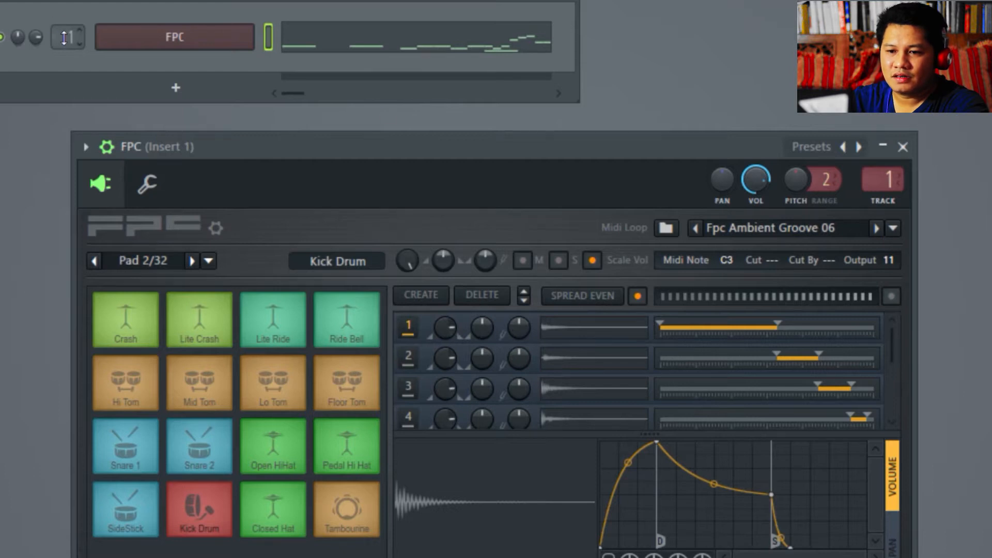
{"action": "scroll", "coordinate": [64, 37], "scroll_direction": "down", "scroll_amount": 1}
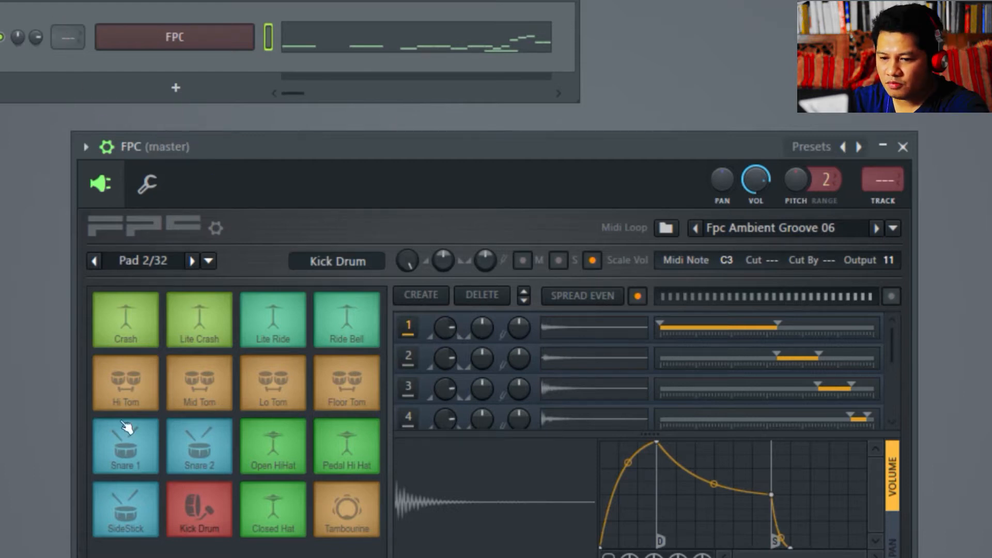
{"action": "left_click", "coordinate": [127, 449]}
{"action": "left_click", "coordinate": [212, 445]}
{"action": "left_click", "coordinate": [118, 505]}
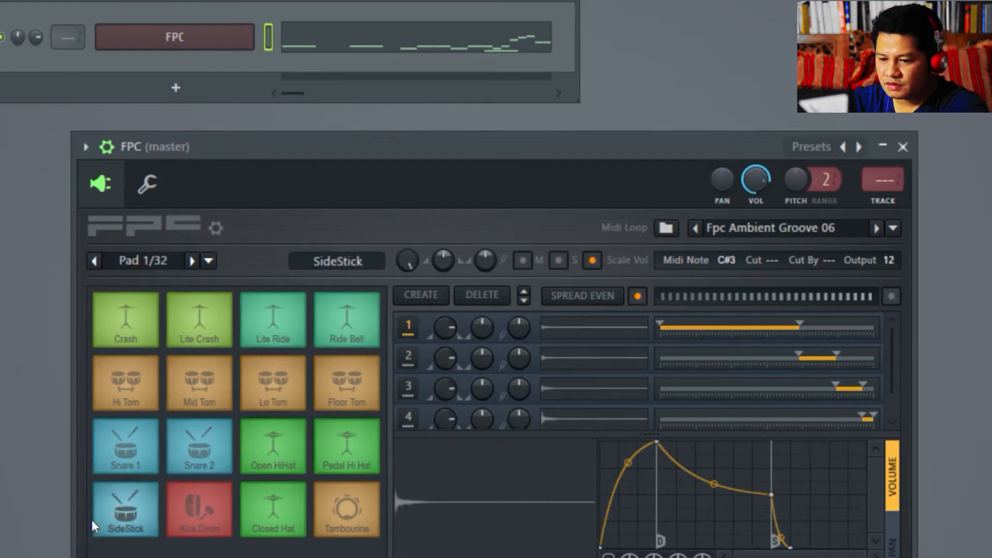
{"action": "left_click", "coordinate": [124, 460]}
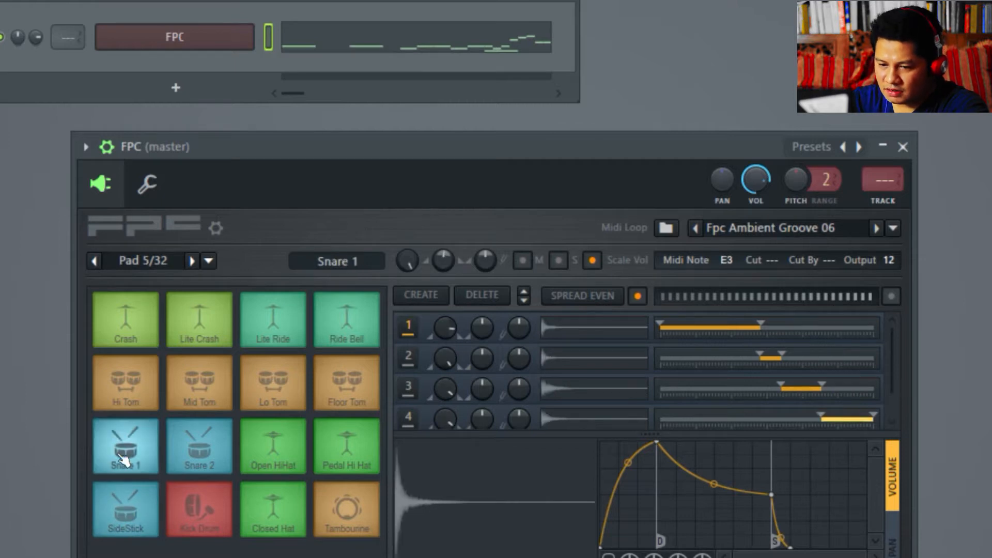
{"action": "left_click", "coordinate": [216, 452]}
{"action": "left_click", "coordinate": [119, 502]}
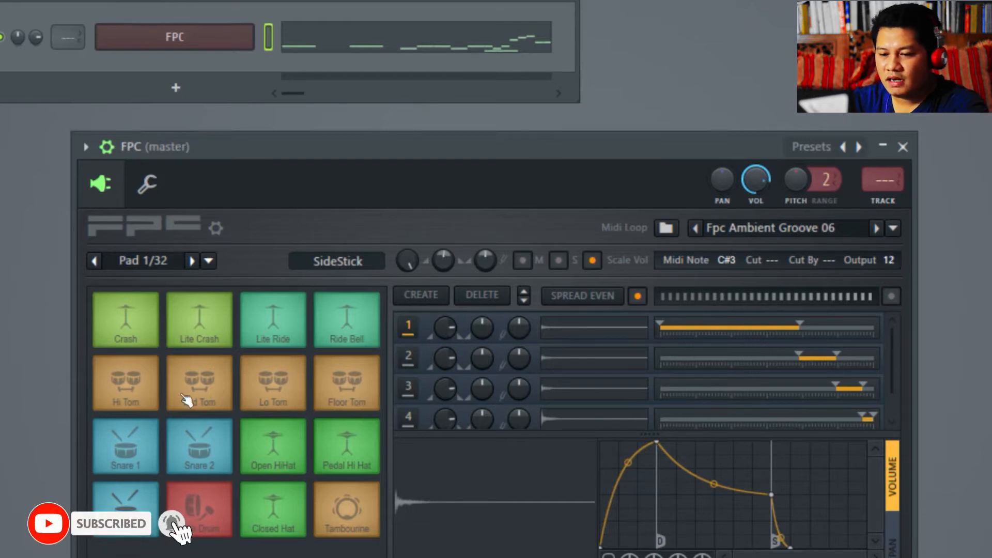
{"action": "left_click", "coordinate": [136, 385]}
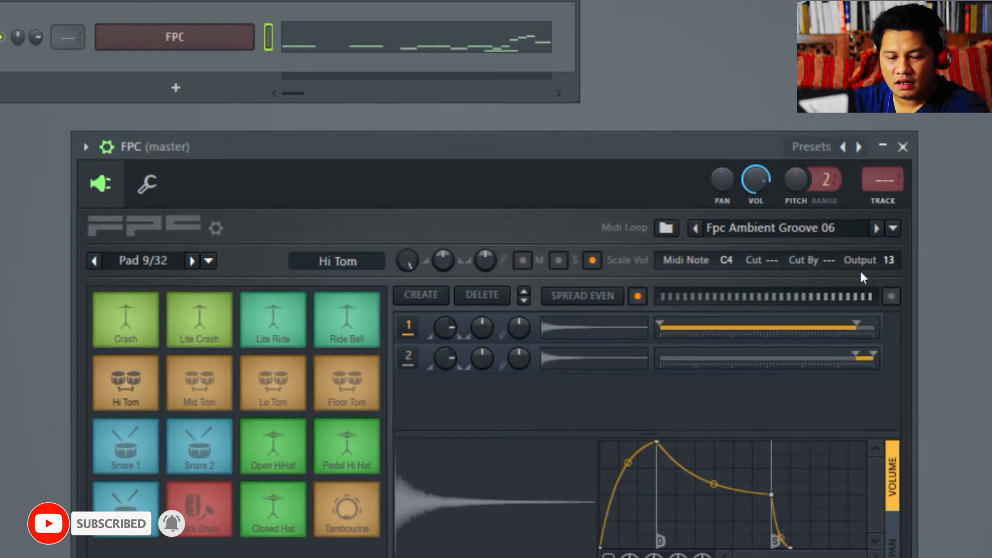
{"action": "left_click", "coordinate": [203, 396]}
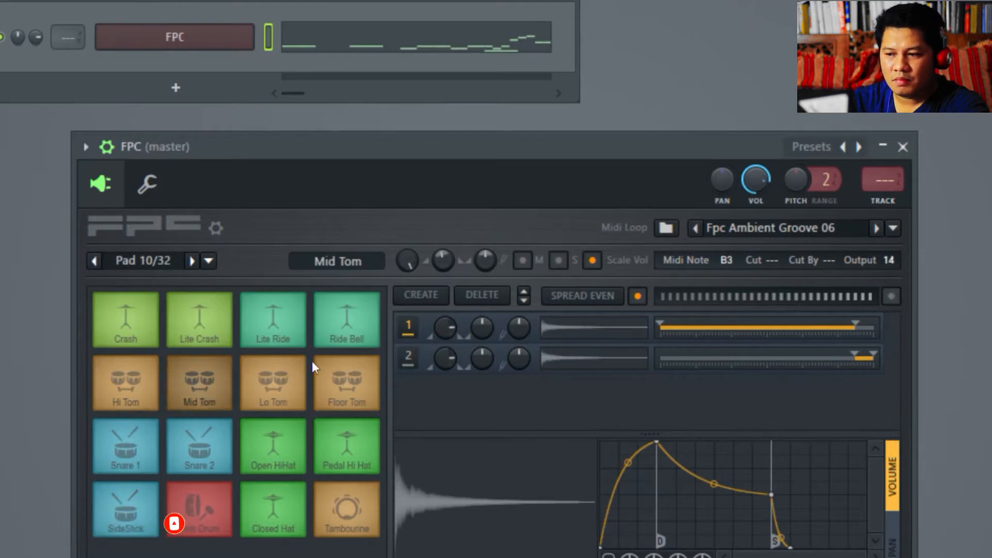
{"action": "left_click", "coordinate": [298, 392]}
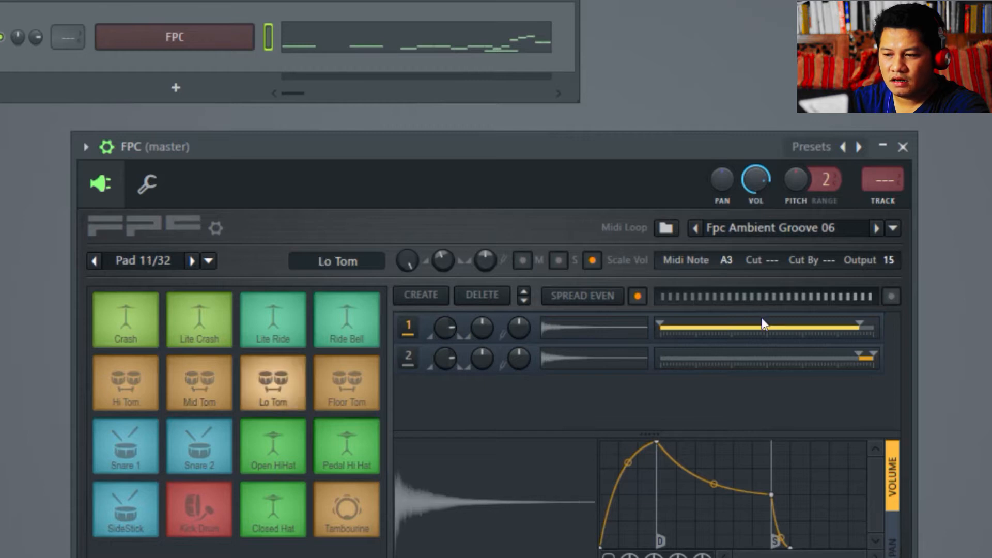
{"action": "left_click", "coordinate": [370, 395]}
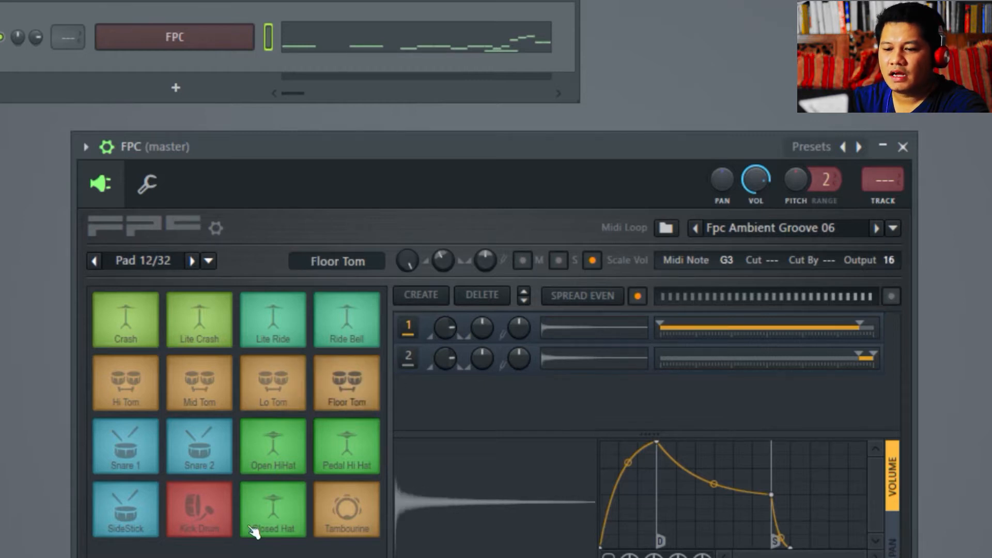
{"action": "left_click", "coordinate": [276, 521]}
{"action": "left_click", "coordinate": [263, 453]}
{"action": "left_click", "coordinate": [346, 438]}
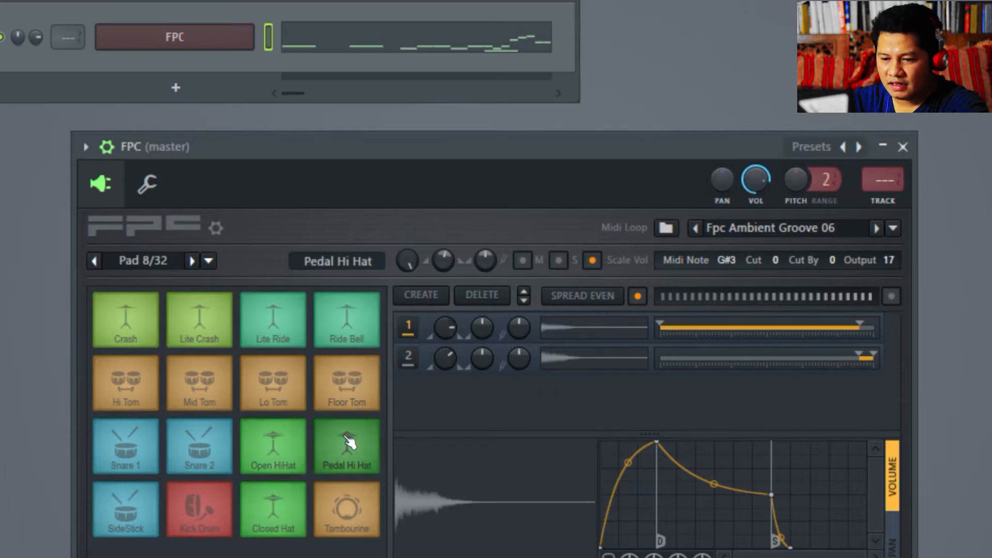
{"action": "left_click", "coordinate": [284, 444]}
{"action": "left_click", "coordinate": [278, 503]}
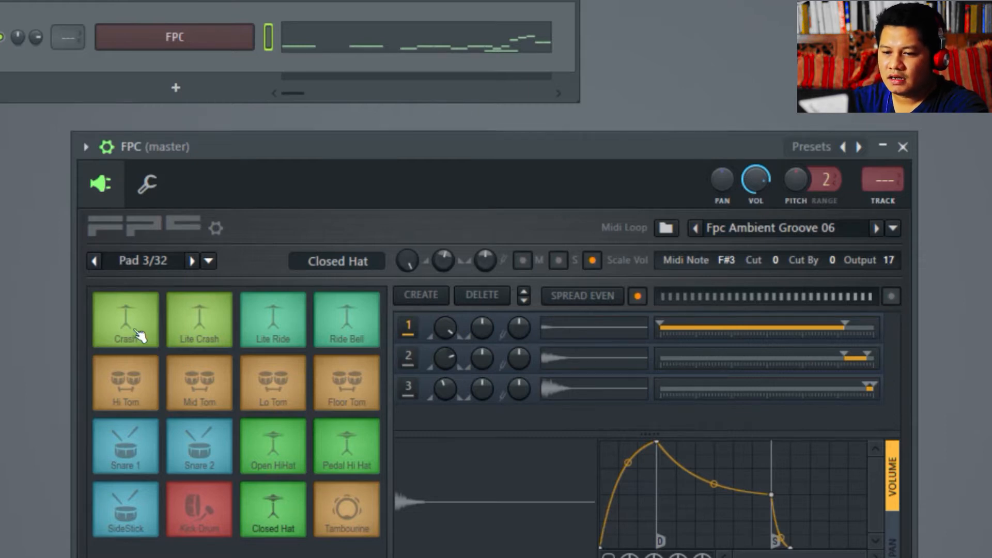
{"action": "left_click", "coordinate": [272, 333]}
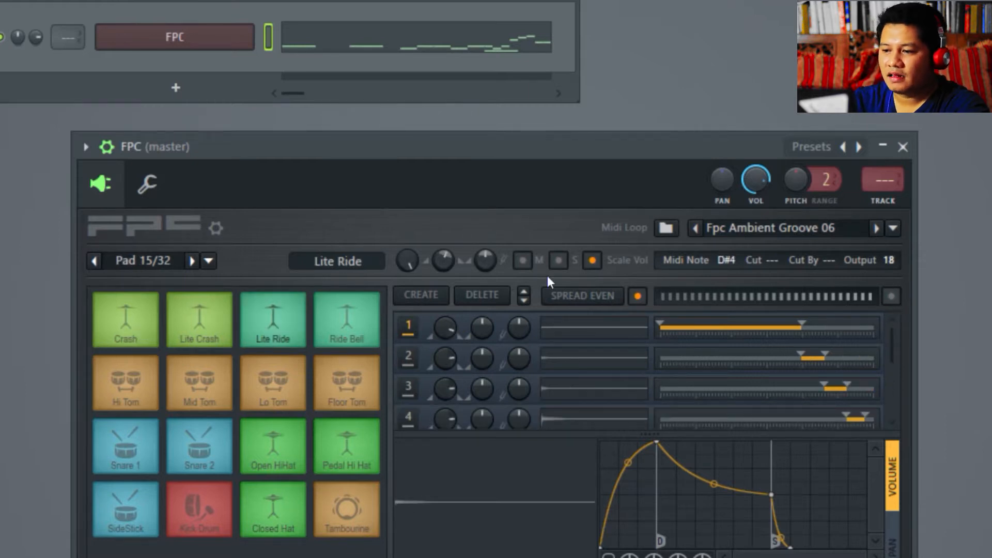
{"action": "left_click", "coordinate": [199, 334]}
{"action": "left_click", "coordinate": [129, 339]}
{"action": "left_click", "coordinate": [199, 331]}
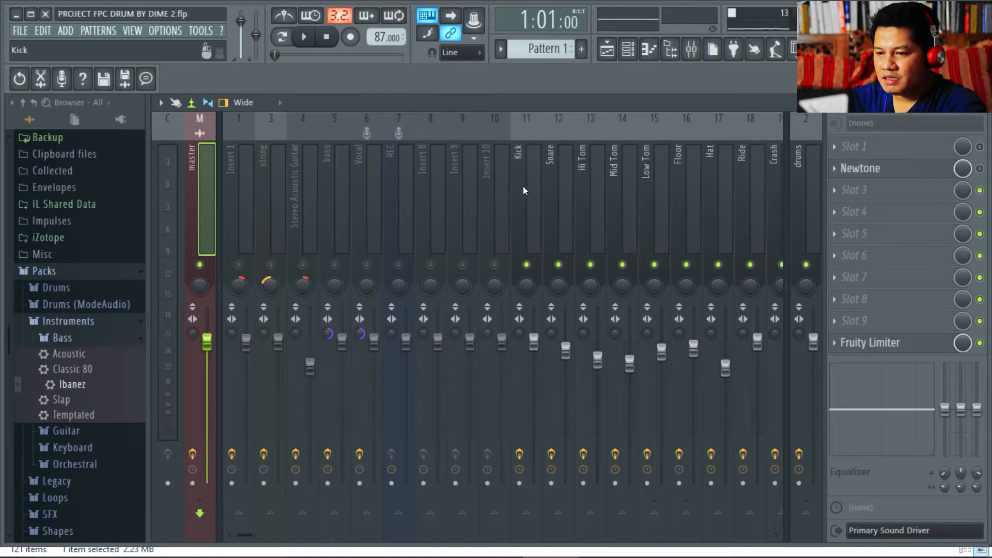
- Scroll the mixer to the Kick–Crash inserts 11–19, then play and stop the loop to watch their meters
{"action": "left_click_drag", "start_coordinate": [244, 533], "coordinate": [287, 532]}
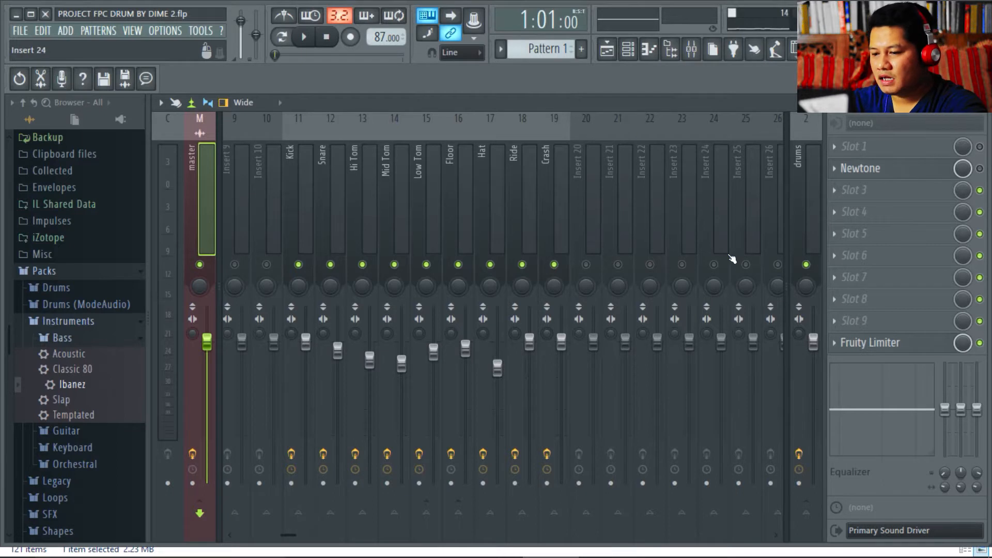
{"action": "left_click", "coordinate": [312, 38]}
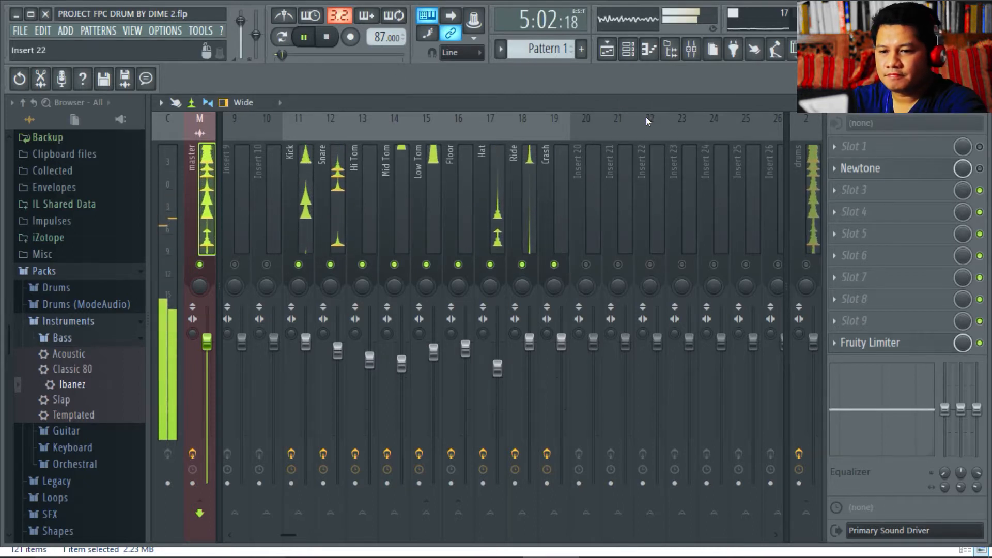
{"action": "key", "text": "space"}
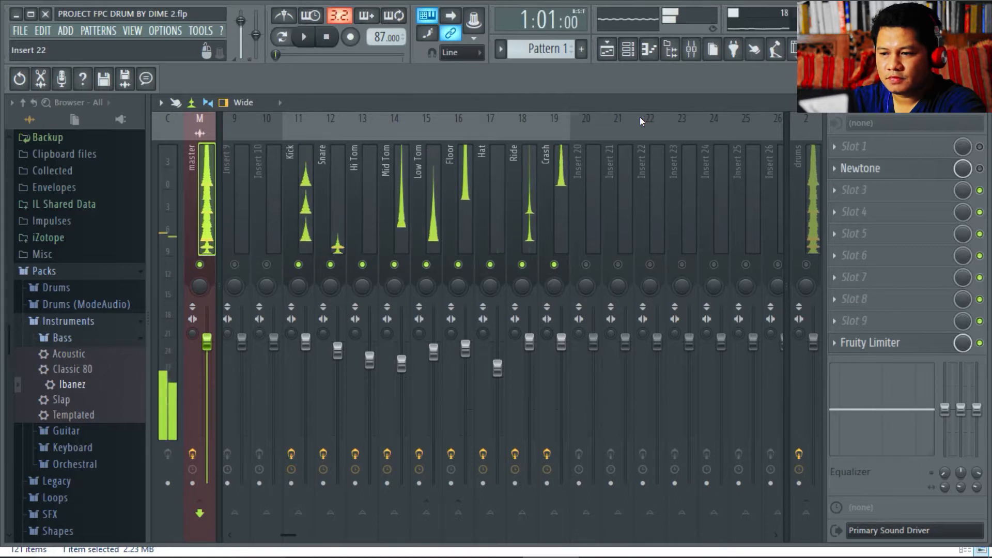
{"action": "mouse_move", "coordinate": [476, 547]}
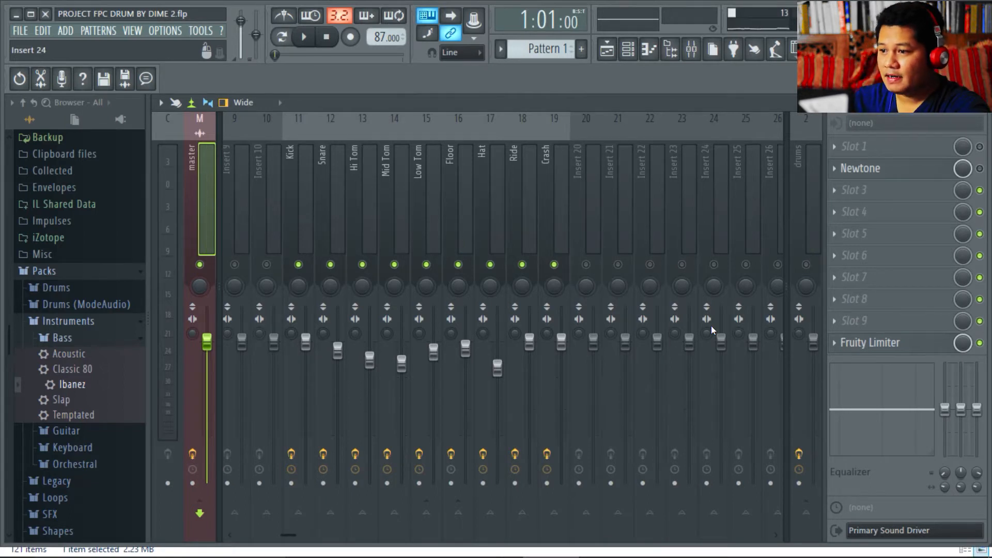
- Select the Kick mixer insert (11) to show its Fruity parametric EQ 2 slot
{"action": "left_click", "coordinate": [299, 287]}
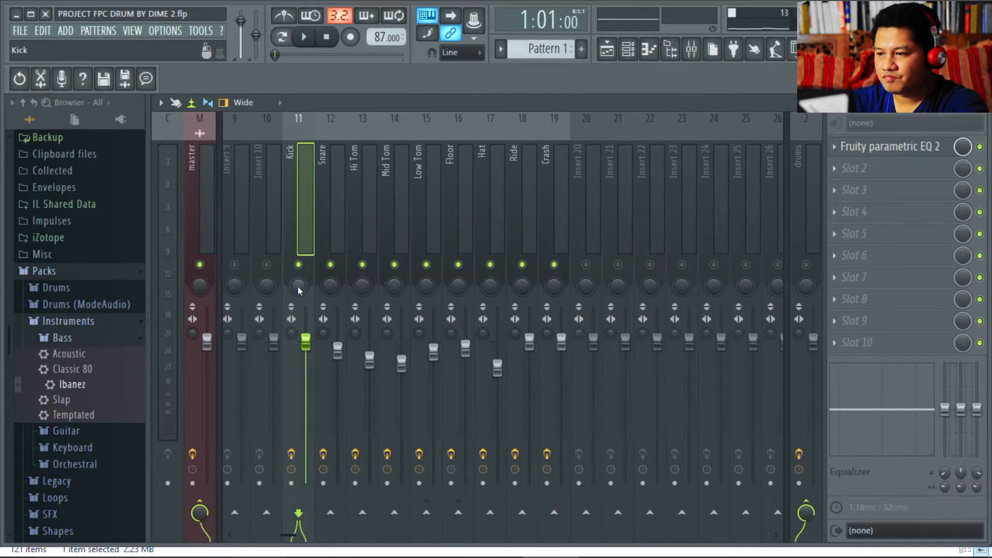
- Open the Kick's Fruity parametric EQ 2, move it aside, and nudge band 1 down to about 62 Hz
{"action": "left_click", "coordinate": [874, 150]}
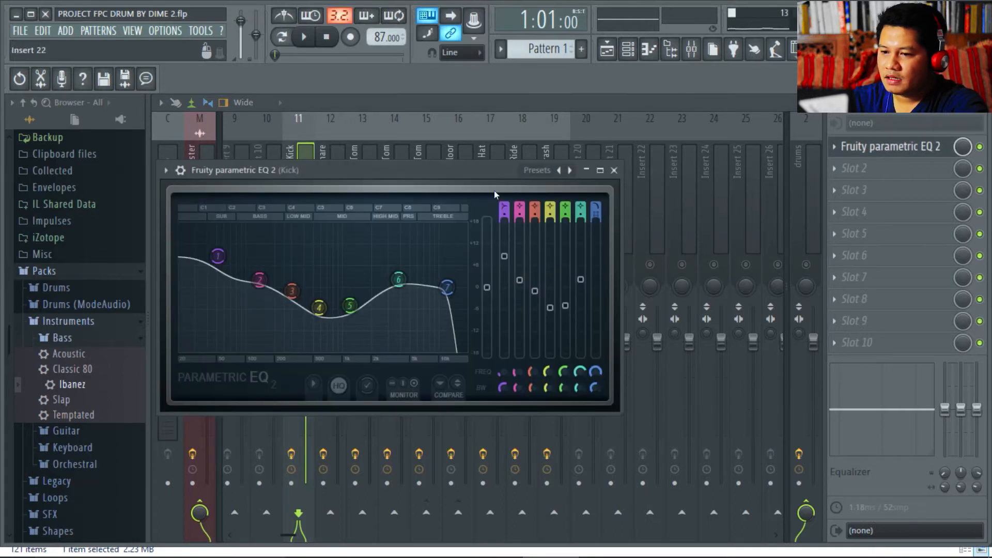
{"action": "left_click_drag", "start_coordinate": [412, 174], "coordinate": [599, 179]}
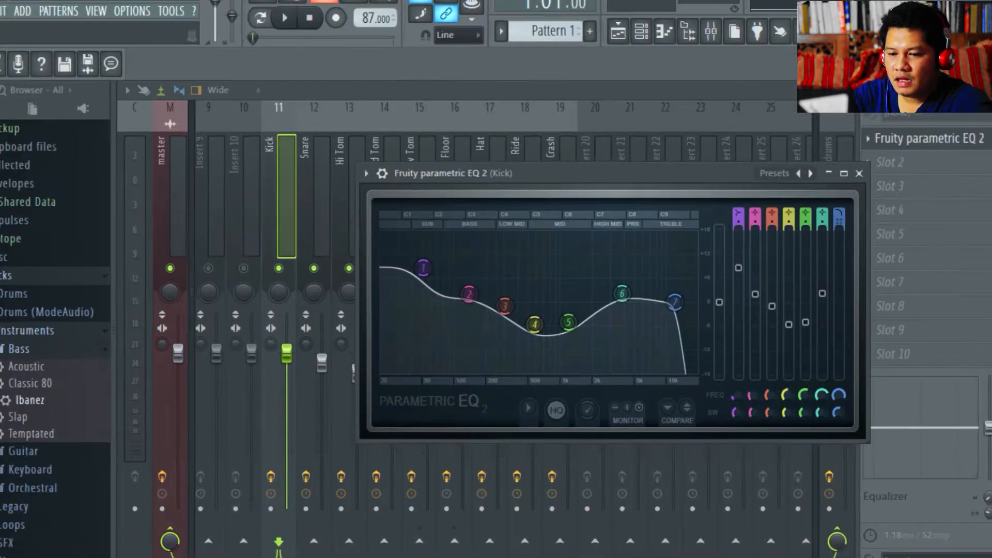
{"action": "key", "text": "alt+Tab"}
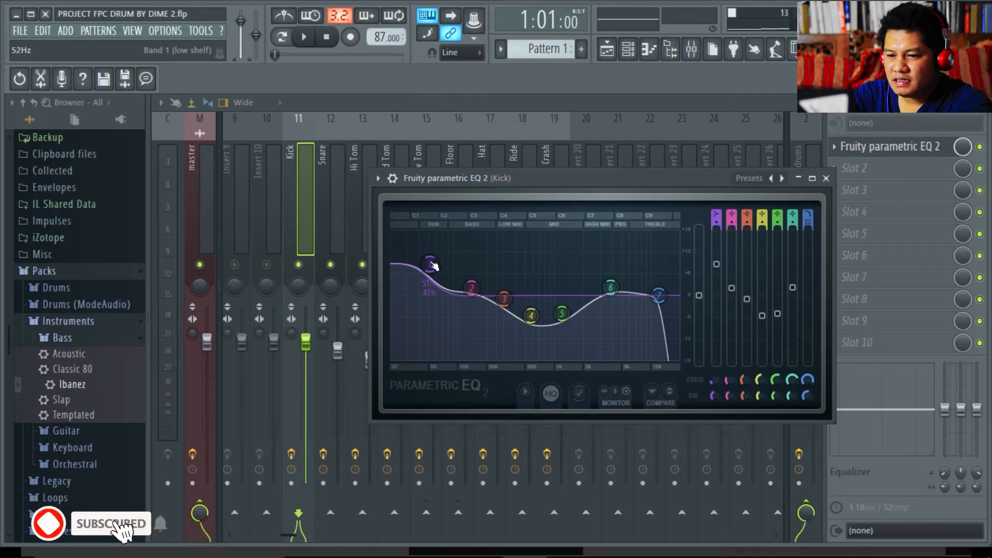
{"action": "left_click_drag", "start_coordinate": [433, 266], "coordinate": [430, 267]}
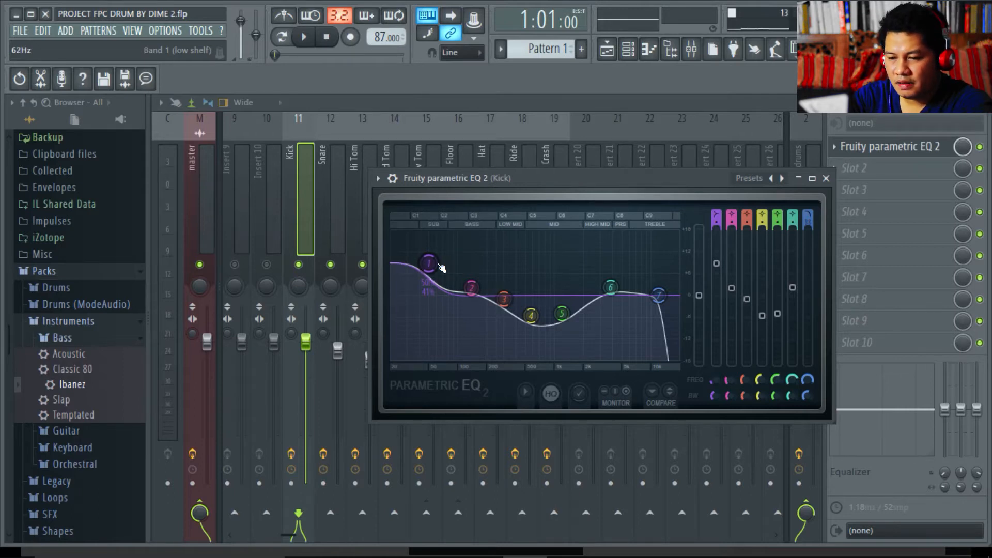
- Adjust the Kick EQ's band 1 gain, referencing the hearing range chart, then minimize the EQ window
{"action": "mouse_move", "coordinate": [565, 556]}
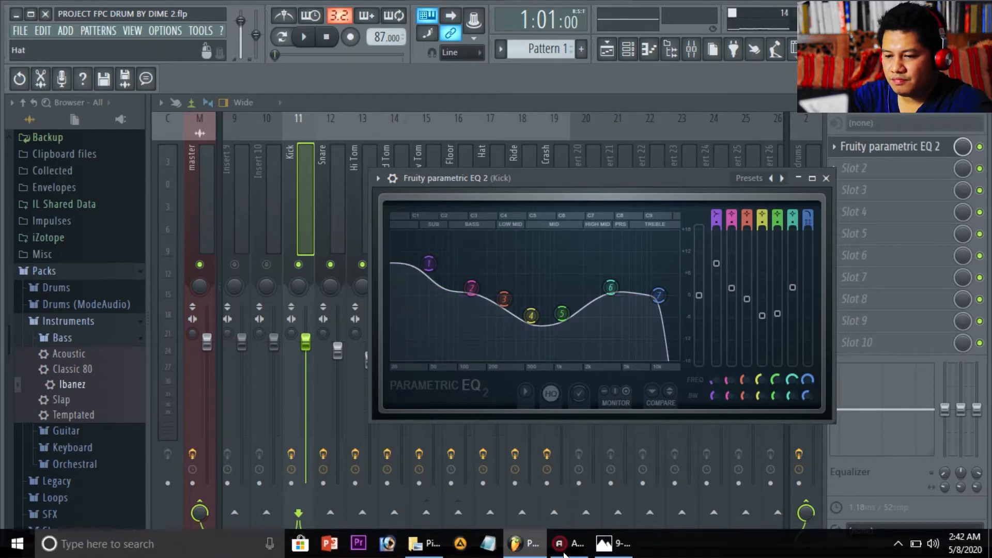
{"action": "left_click", "coordinate": [612, 543]}
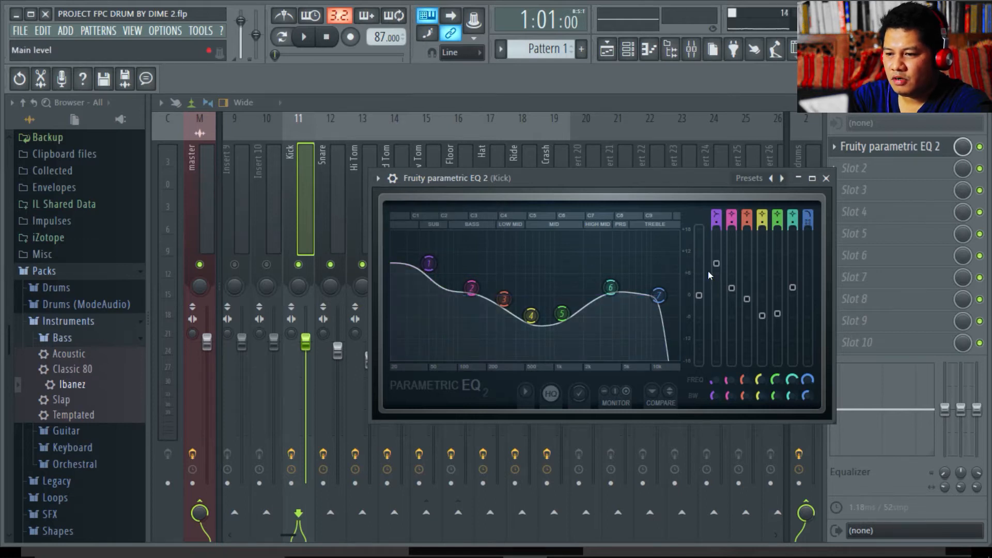
{"action": "mouse_move", "coordinate": [717, 263]}
{"action": "left_mouse_down"}
{"action": "mouse_move", "coordinate": [716, 346]}
{"action": "mouse_move", "coordinate": [716, 260]}
{"action": "left_mouse_up"}
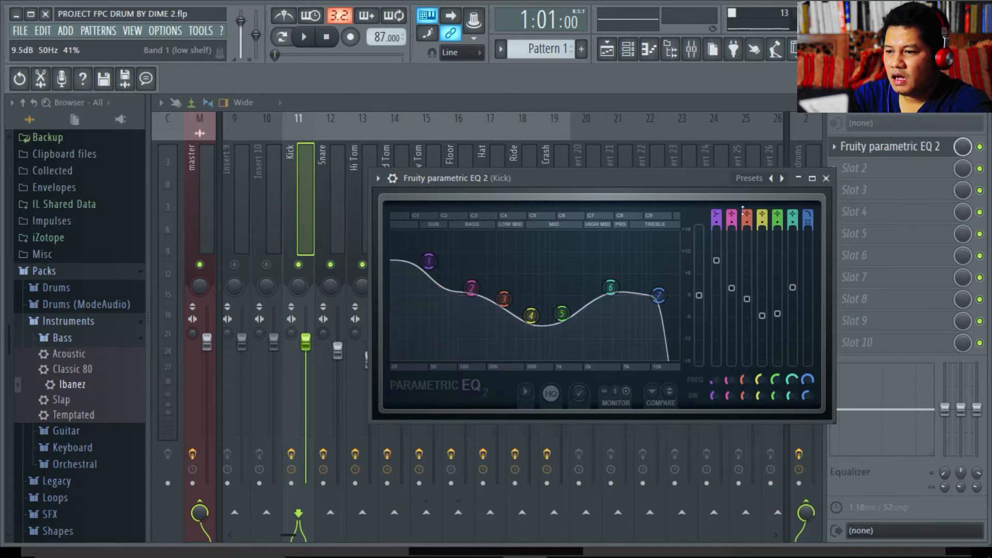
{"action": "left_click", "coordinate": [799, 178]}
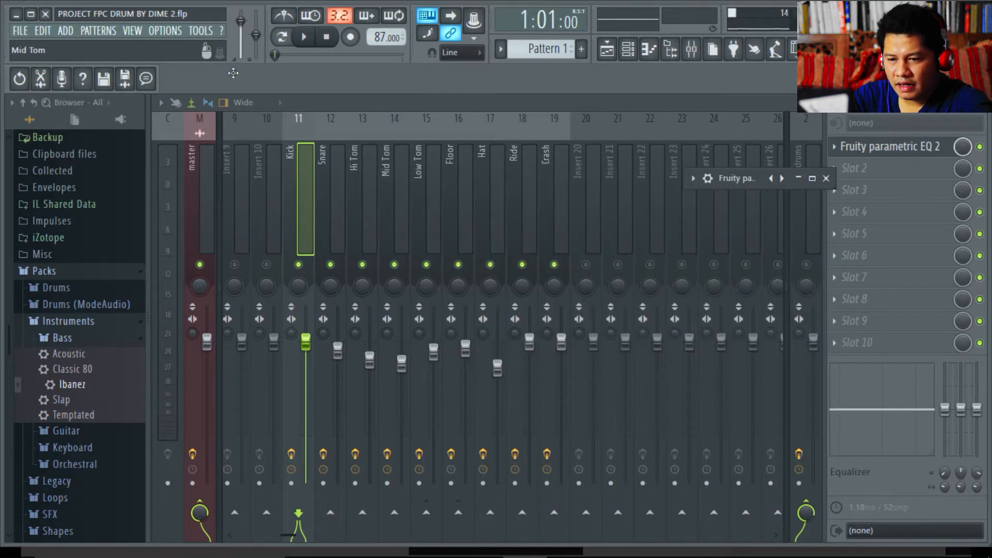
- Solo the Kick insert, start playback, and reopen its parametric EQ 2
{"action": "right_click", "coordinate": [299, 265]}
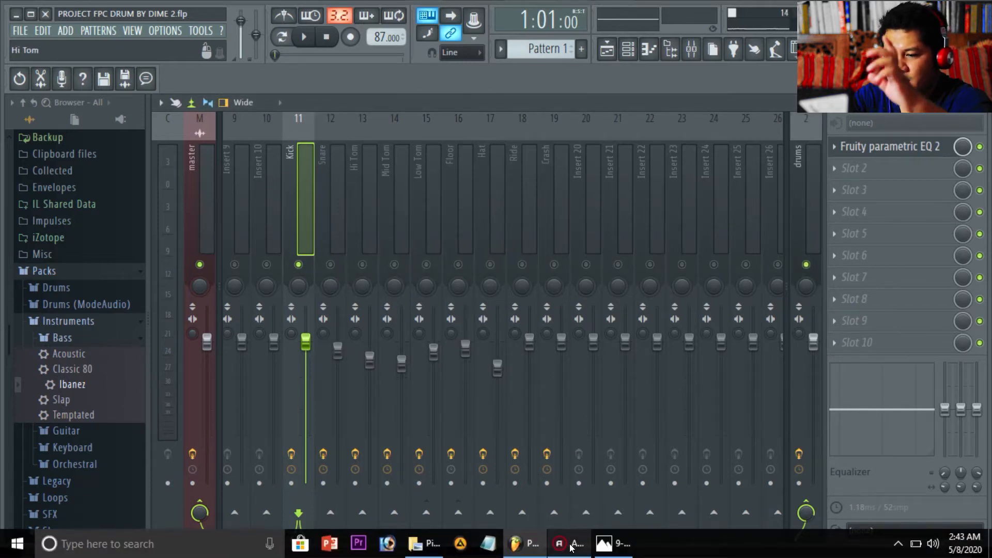
{"action": "key", "text": "space"}
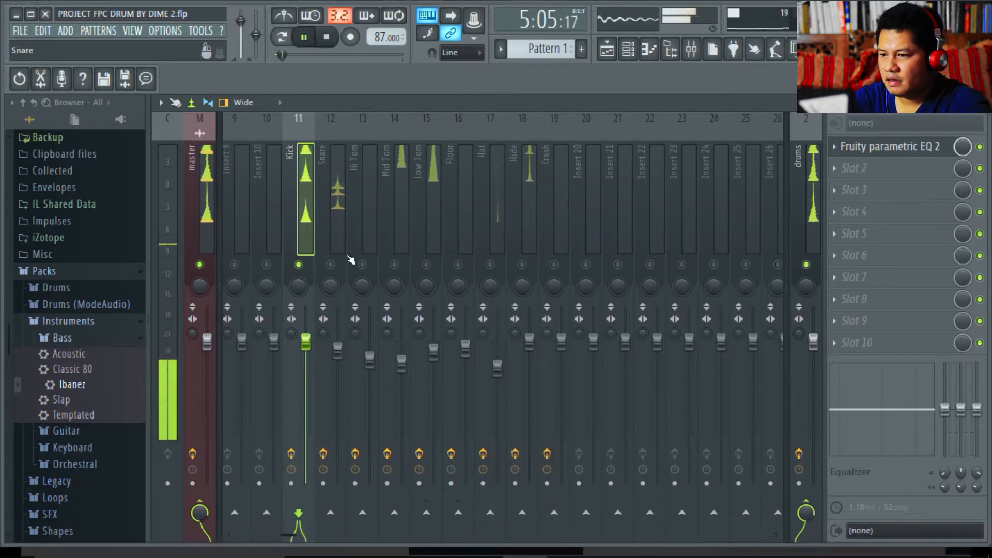
{"action": "left_click", "coordinate": [880, 148]}
- Expand the Kick EQ to its full editor and narrow band 1's bandwidth from 41% to 5%
{"action": "left_click", "coordinate": [812, 178]}
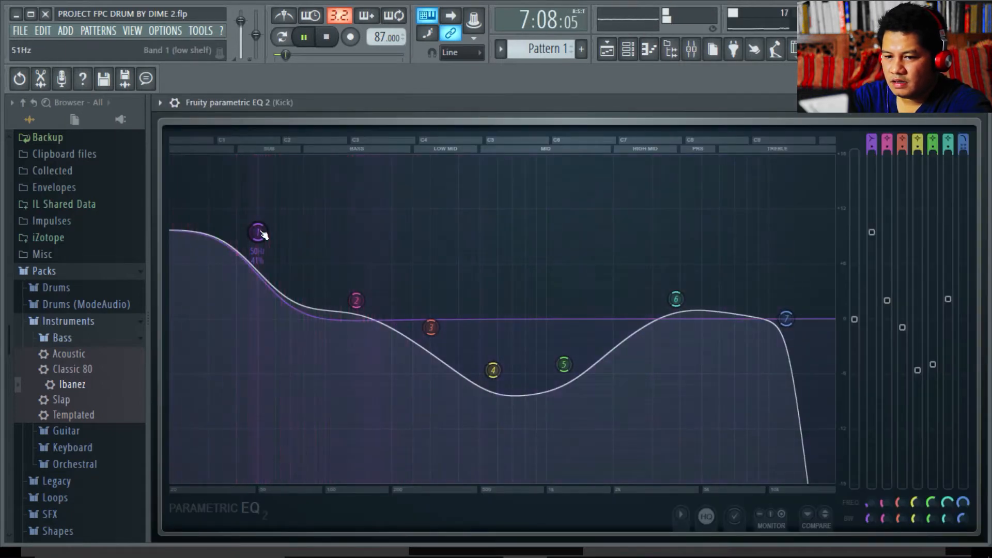
{"action": "scroll", "coordinate": [259, 234], "scroll_direction": "down", "scroll_amount": 5}
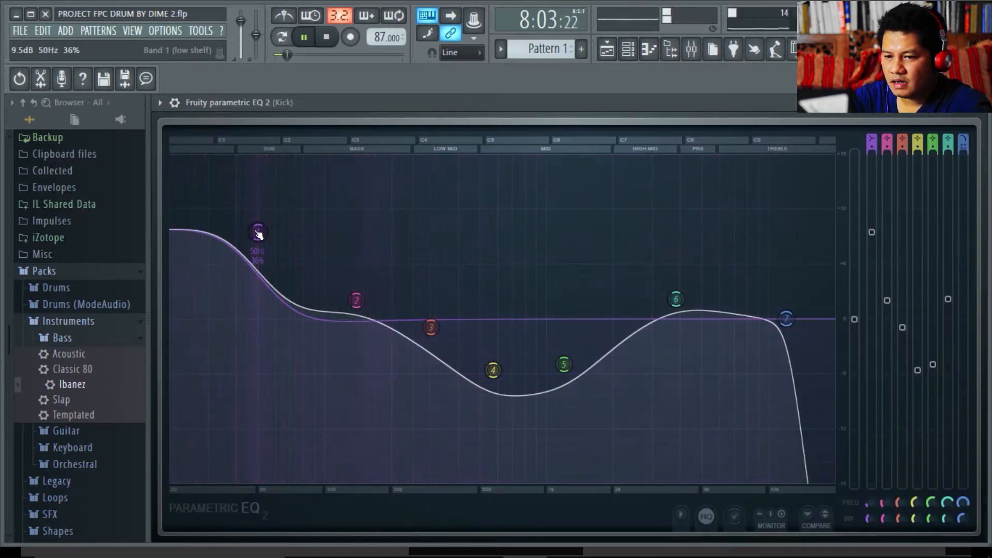
{"action": "scroll", "coordinate": [259, 234], "scroll_direction": "down", "scroll_amount": 3}
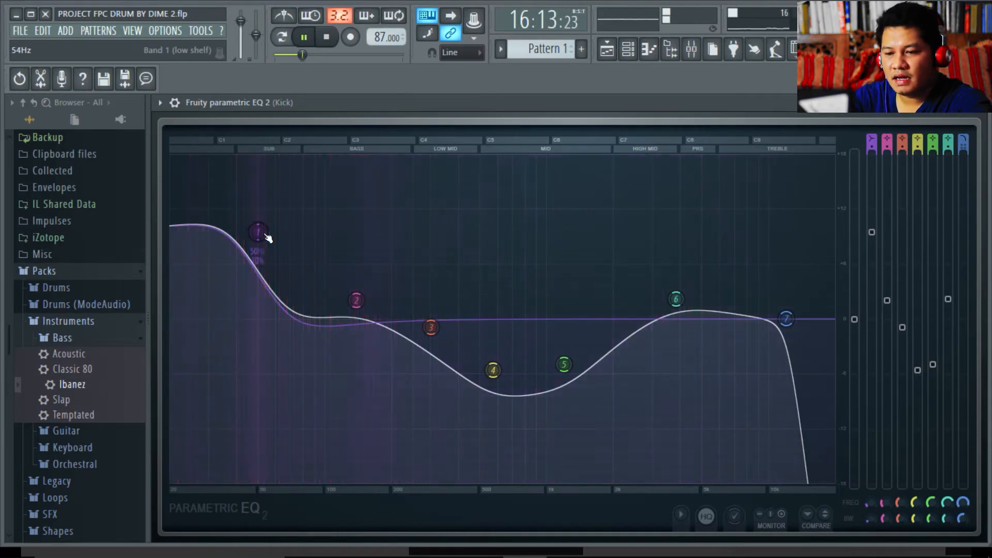
{"action": "mouse_move", "coordinate": [432, 328]}
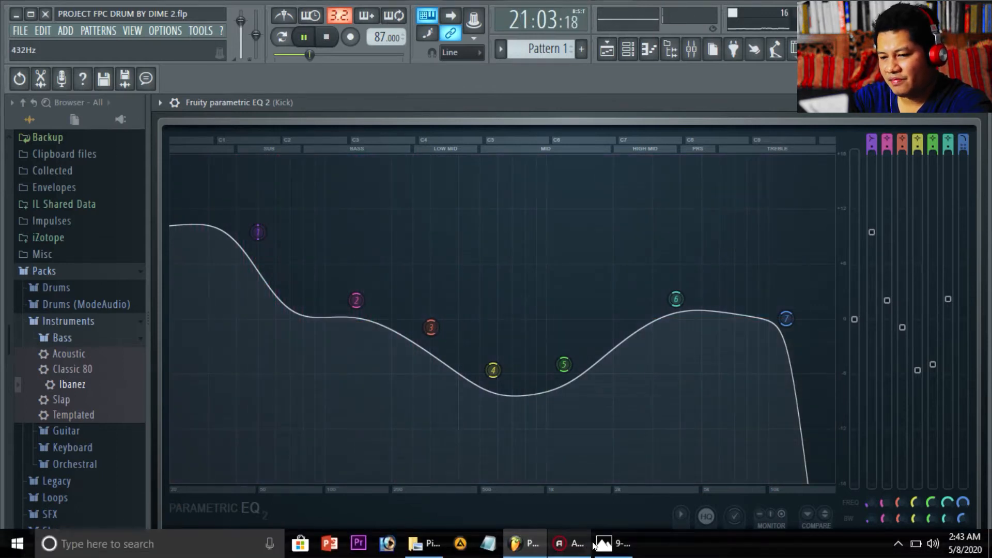
{"action": "left_click", "coordinate": [605, 549]}
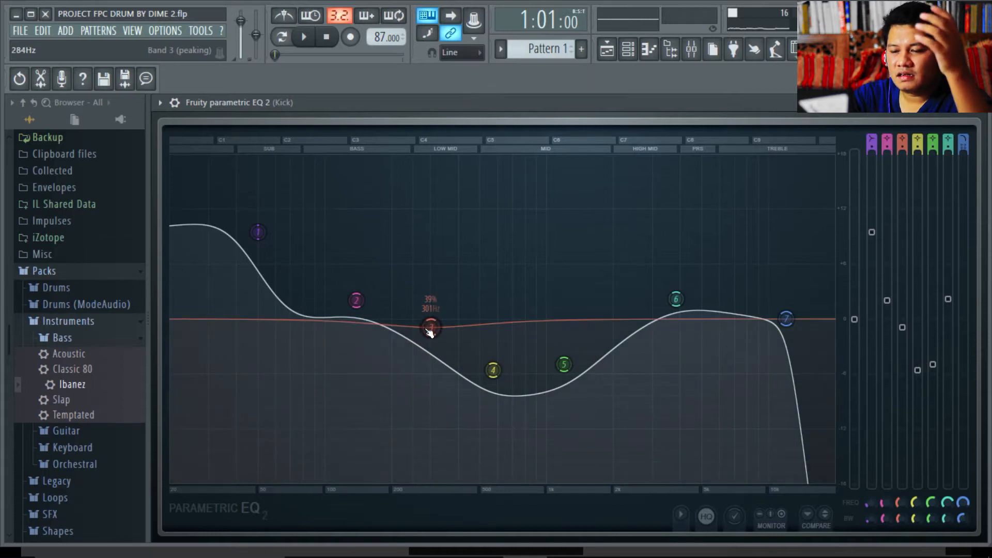
- Move Kick EQ bands 4 and 5 to about 600 Hz and 1.1 kHz, lowering band 4 to -6.4 dB
{"action": "left_click_drag", "start_coordinate": [430, 330], "coordinate": [430, 345]}
{"action": "scroll", "coordinate": [429, 347], "scroll_direction": "down", "scroll_amount": 10}
{"action": "scroll", "coordinate": [432, 349], "scroll_direction": "up", "scroll_amount": 4}
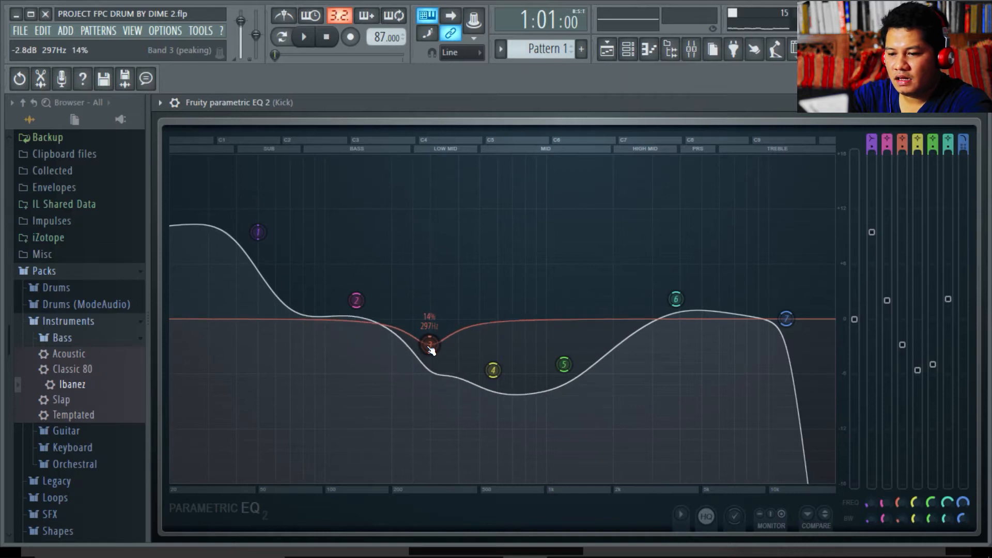
{"action": "left_click_drag", "start_coordinate": [430, 346], "coordinate": [434, 322]}
{"action": "left_click_drag", "start_coordinate": [493, 370], "coordinate": [497, 370]}
{"action": "left_click_drag", "start_coordinate": [564, 368], "coordinate": [550, 364]}
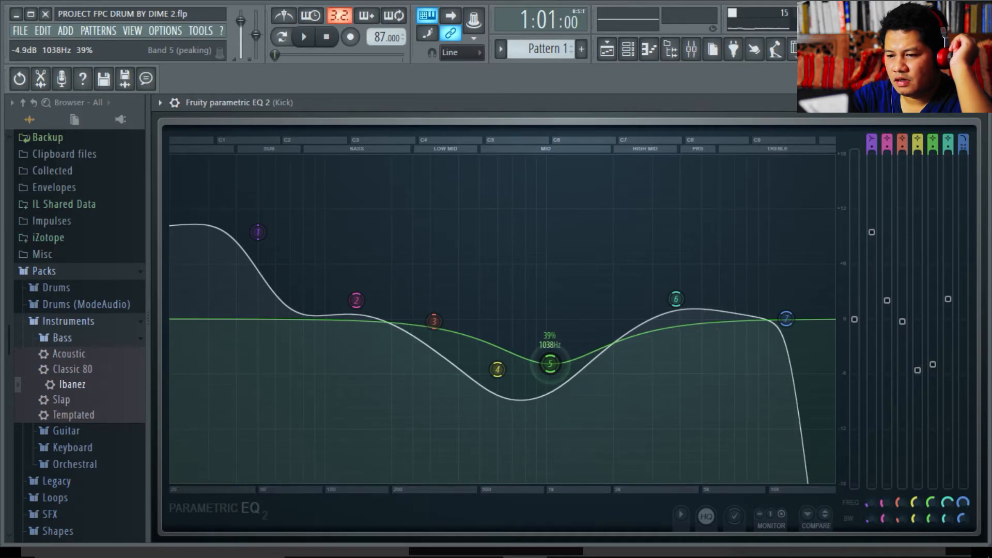
{"action": "left_click_drag", "start_coordinate": [550, 364], "coordinate": [550, 363]}
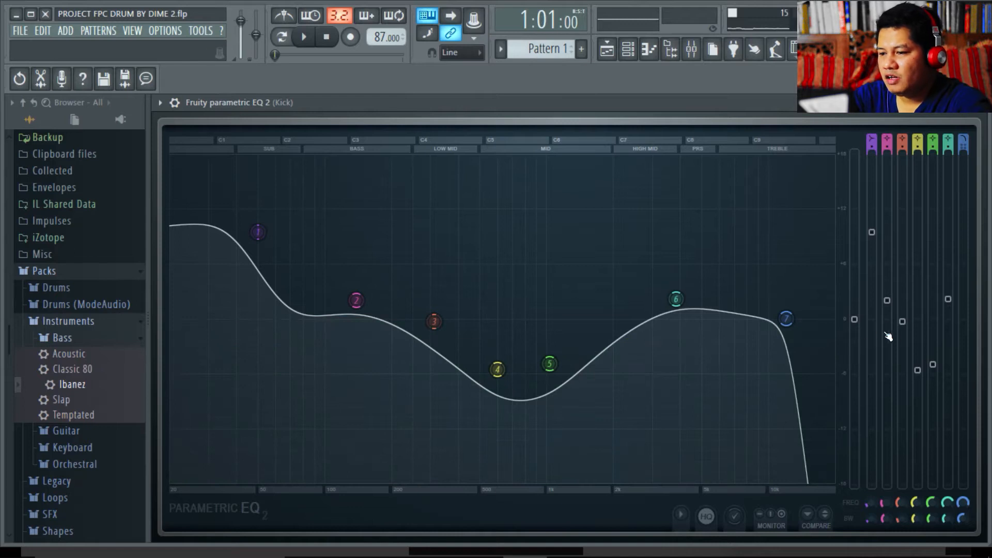
{"action": "mouse_move", "coordinate": [936, 368]}
{"action": "left_mouse_down"}
{"action": "mouse_move", "coordinate": [935, 394]}
{"action": "mouse_move", "coordinate": [920, 379]}
{"action": "left_mouse_up"}
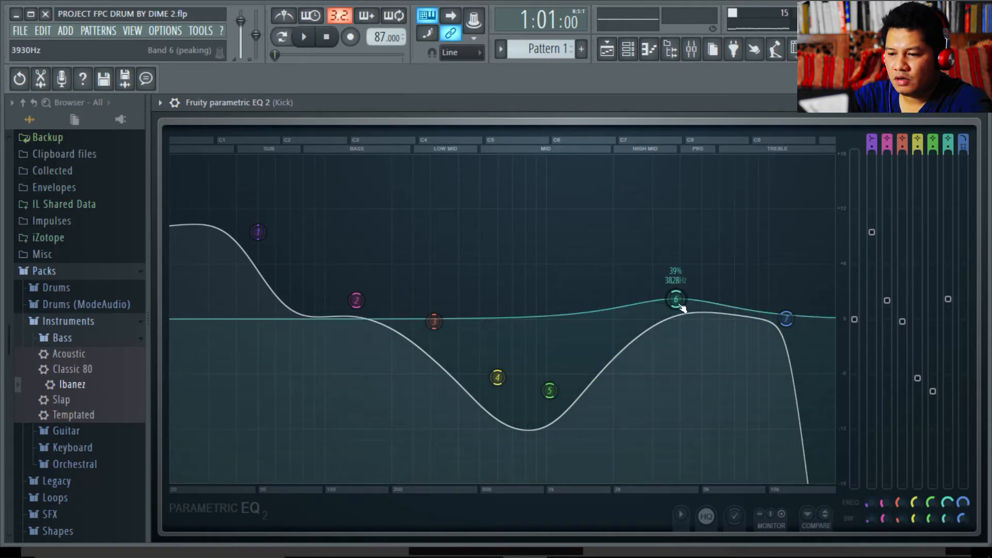
- Boost Kick EQ band 6 by about 2.3 dB at 3828 Hz, then stop playback
{"action": "left_click_drag", "start_coordinate": [682, 308], "coordinate": [677, 289]}
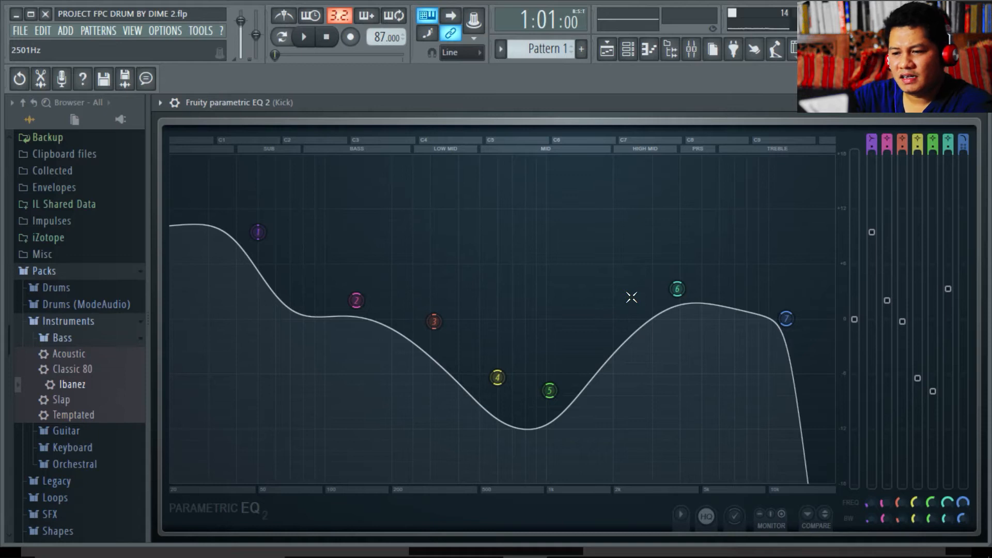
{"action": "mouse_move", "coordinate": [676, 290]}
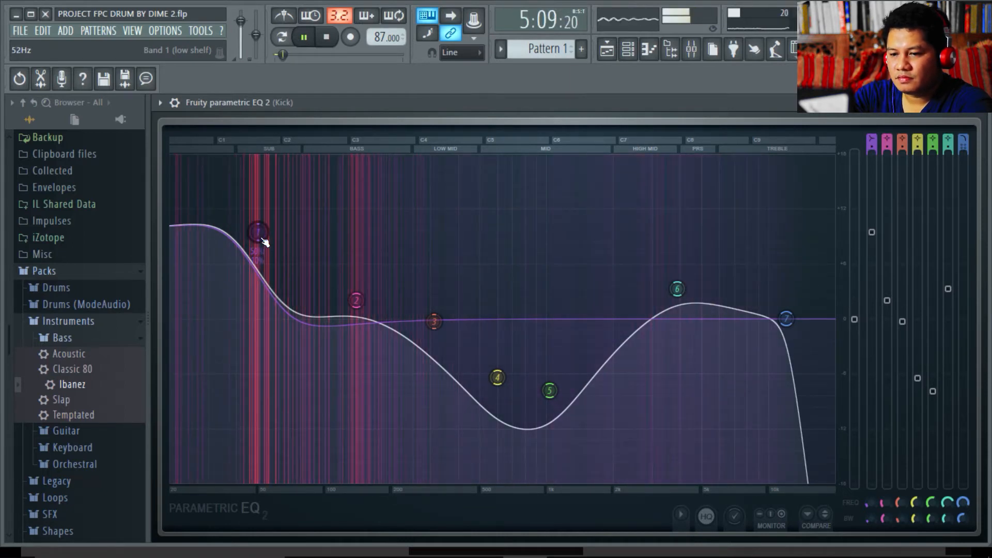
{"action": "key", "text": "space"}
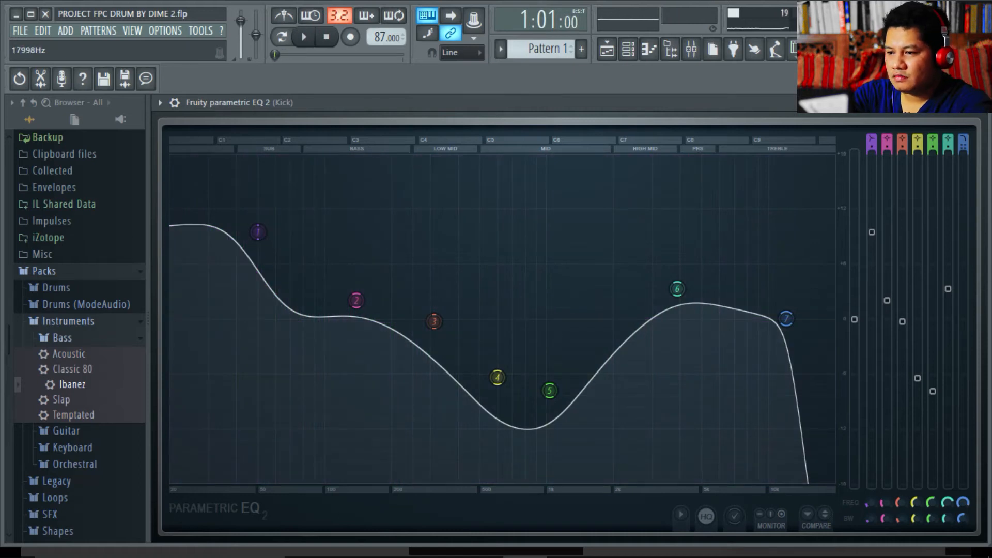
- Return to the Mixer with F9 and bring up the human hearing range chart
{"action": "key", "text": "F9"}
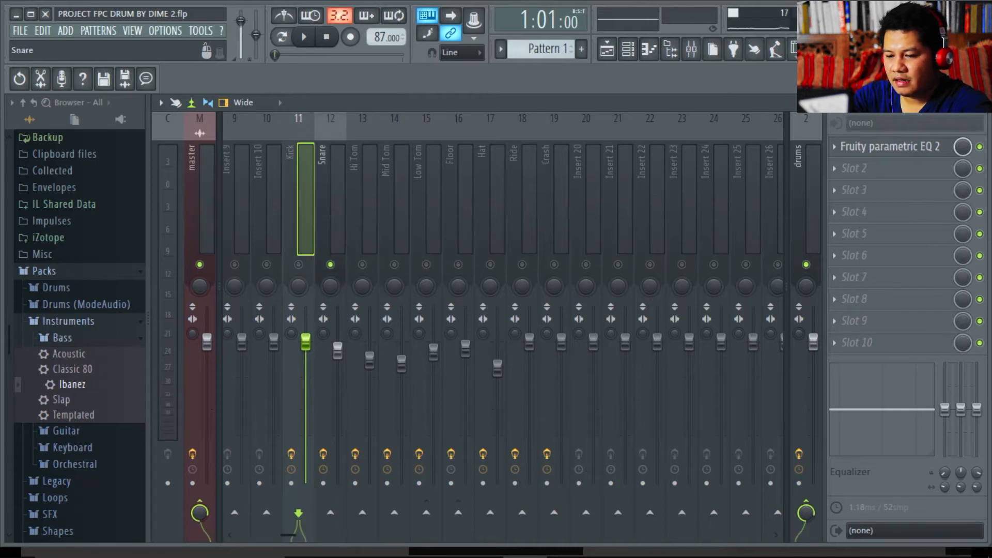
{"action": "left_click", "coordinate": [592, 547]}
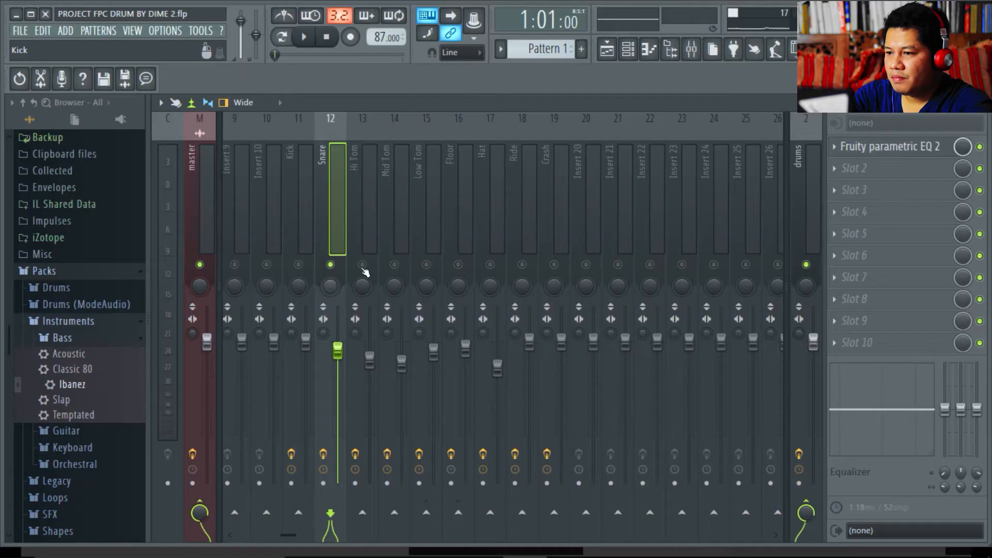
- Open and audition the Snare's parametric EQ 2 over the mixer, then unmute the Kick track
{"action": "left_click", "coordinate": [895, 153]}
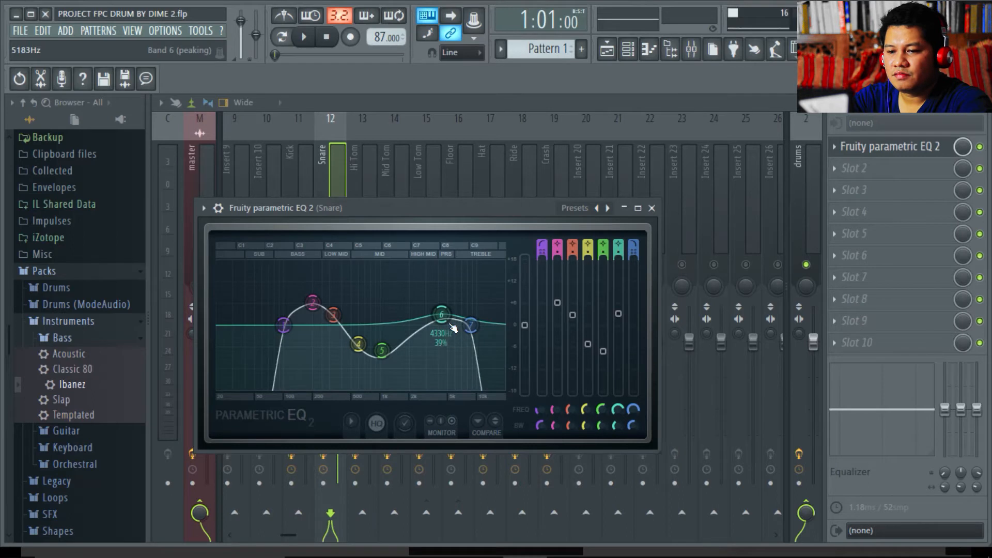
{"action": "key", "text": "space"}
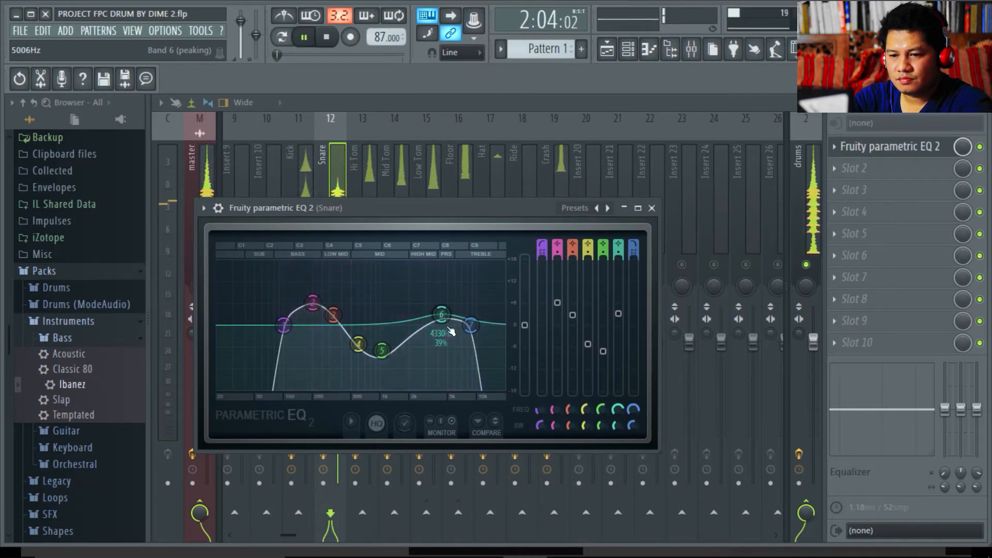
{"action": "left_click_drag", "start_coordinate": [418, 205], "coordinate": [597, 257]}
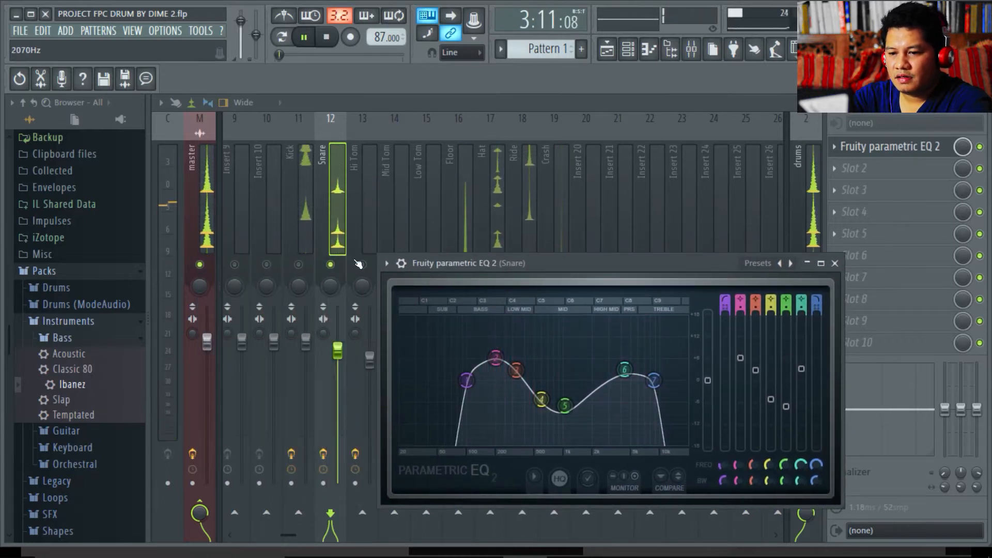
{"action": "key", "text": "space"}
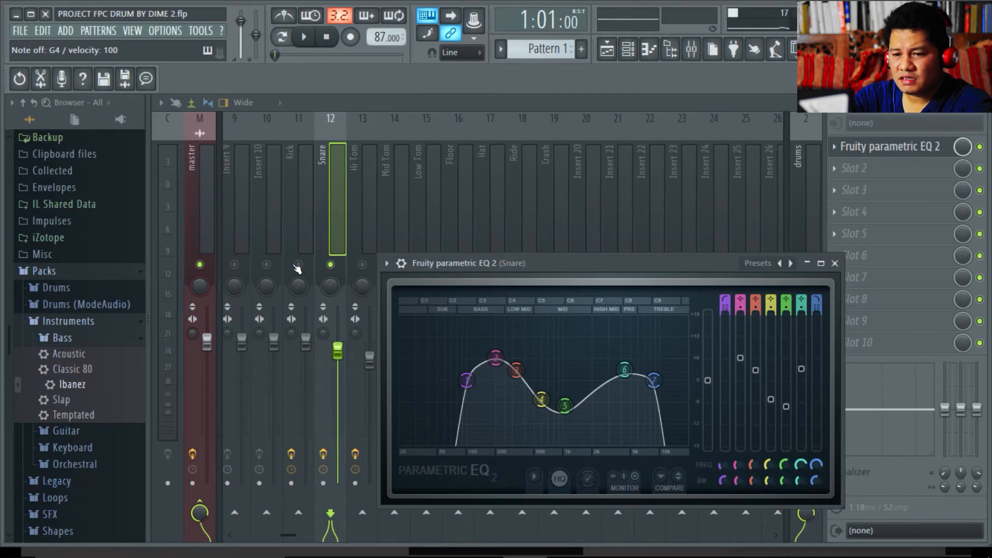
{"action": "left_click", "coordinate": [299, 265]}
- Audition kick and snare, then leave only Hi Tom unmuted and select its insert (13)
{"action": "key", "text": "space"}
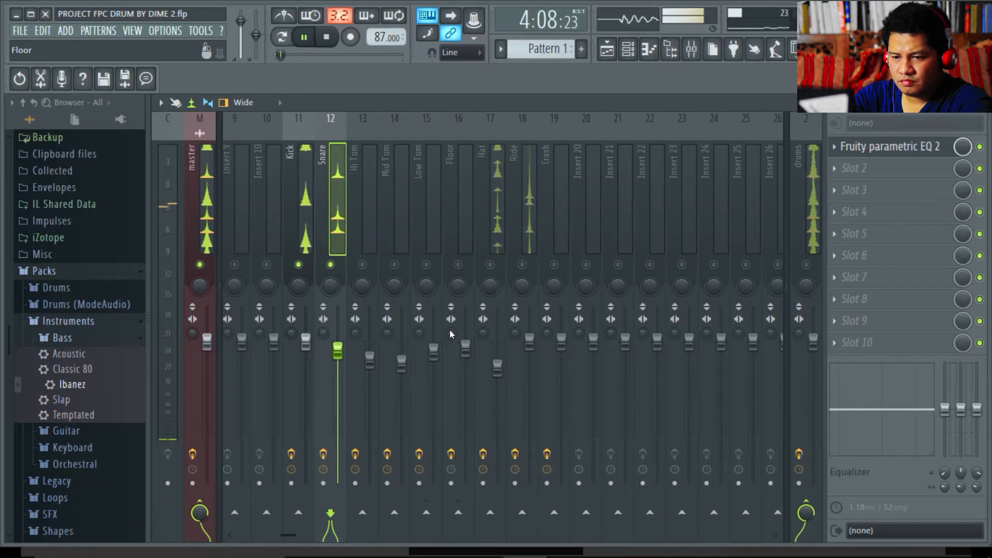
{"action": "key", "text": "space"}
{"action": "mouse_move", "coordinate": [536, 556]}
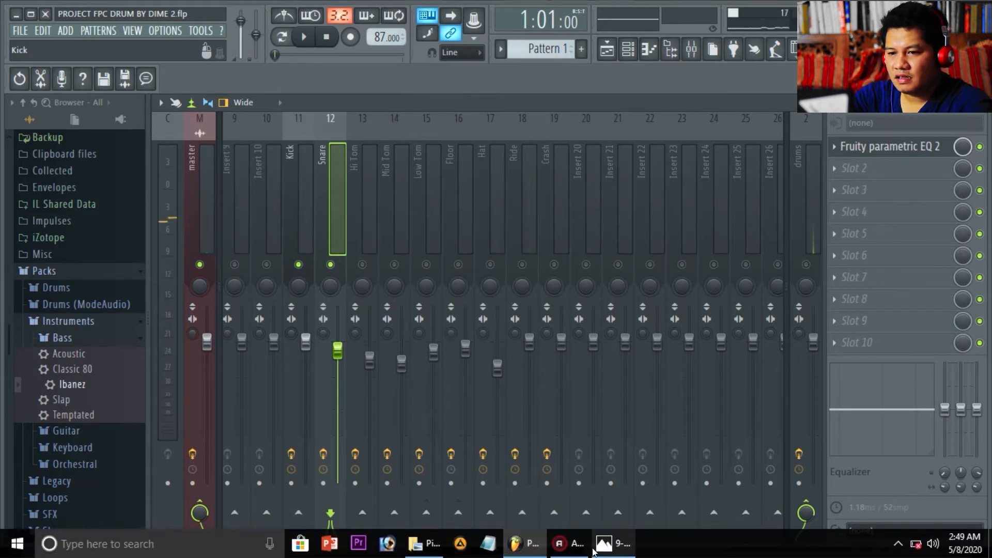
{"action": "left_click", "coordinate": [362, 264]}
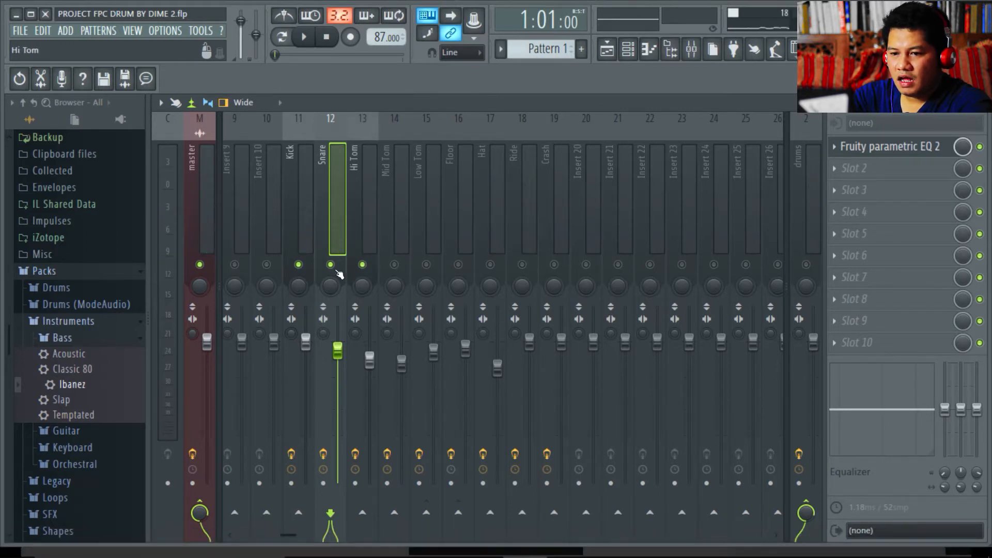
{"action": "left_click", "coordinate": [331, 266]}
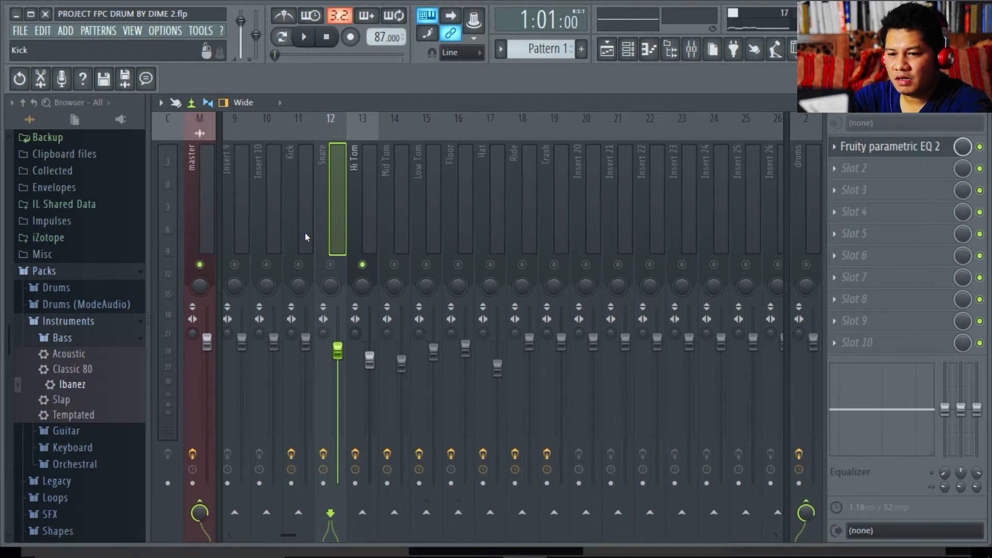
{"action": "left_click", "coordinate": [362, 287]}
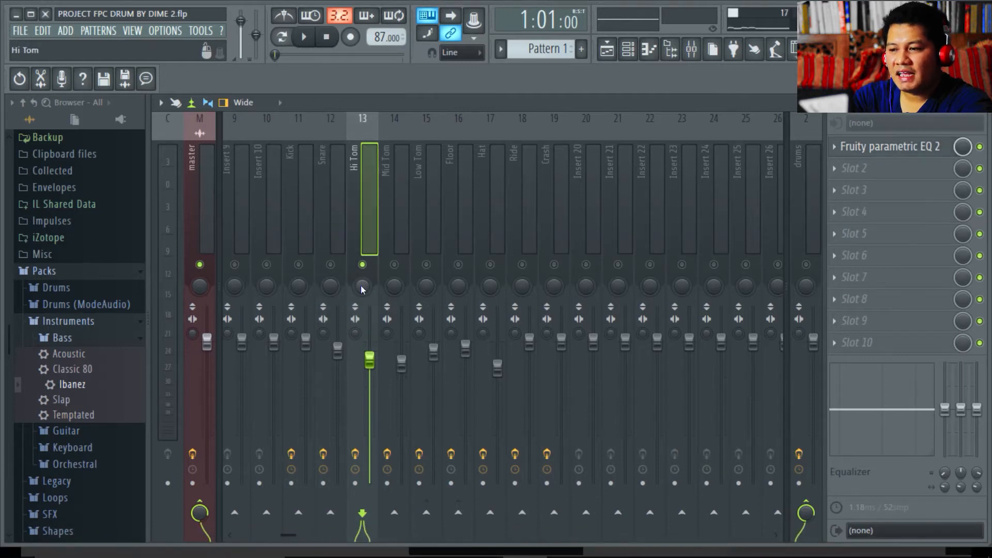
- Shape the Hi Tom's Parametric EQ 2 with a low boost near 134 Hz and scooped mids, auditioning it
{"action": "left_click", "coordinate": [868, 148]}
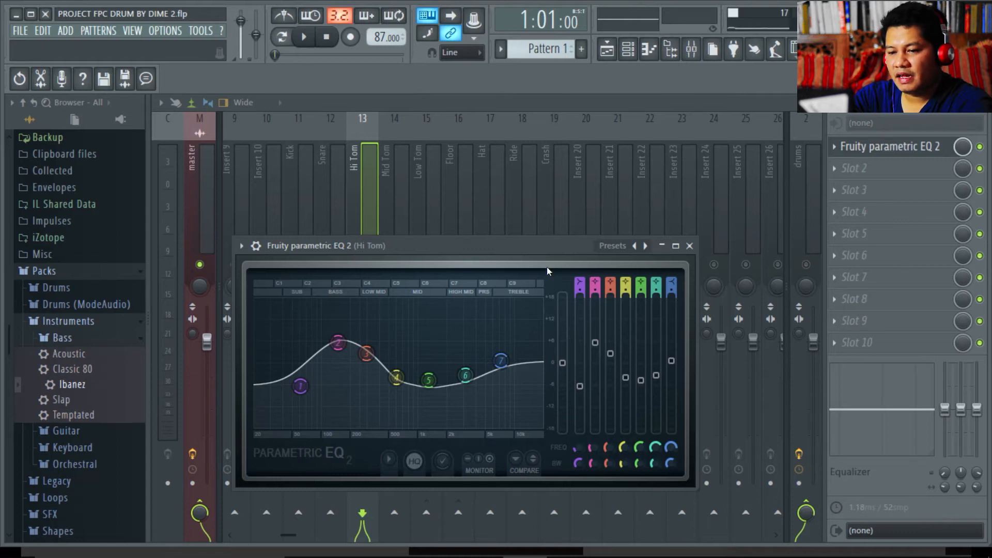
{"action": "key", "text": "space"}
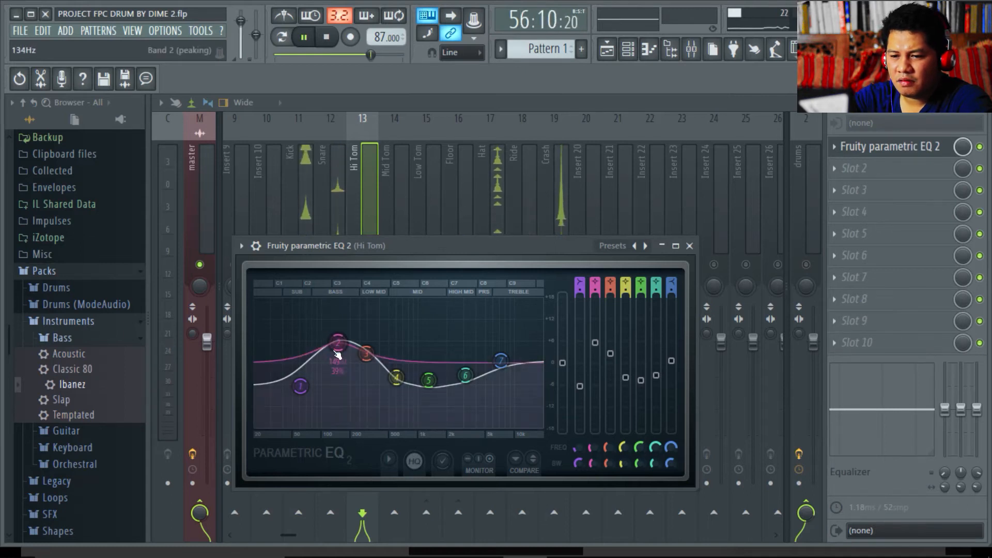
{"action": "key", "text": "space"}
{"action": "key", "text": "space"}
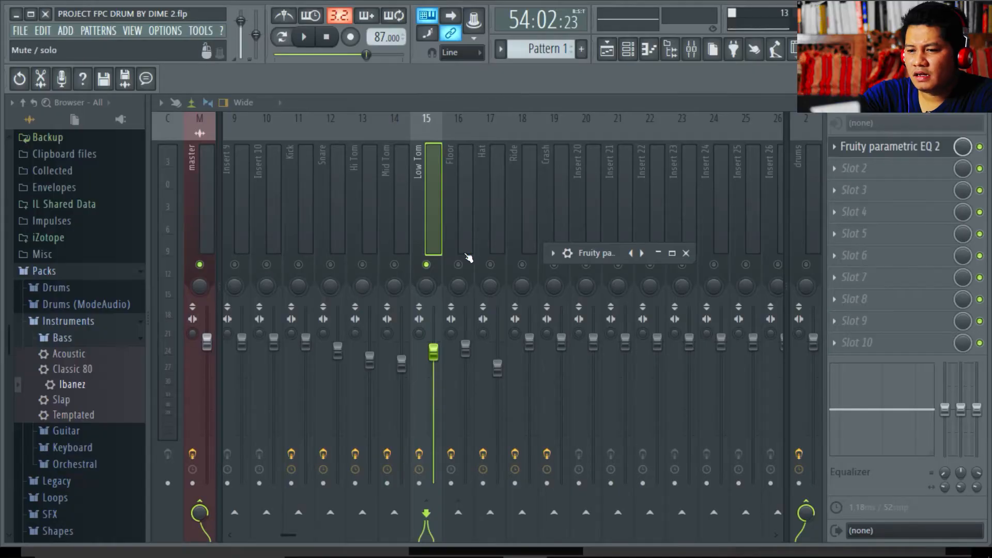
- Inspect the Floor insert's Parametric EQ 2 full-size, with low mids cut and highs raised, then collapse it
{"action": "left_click", "coordinate": [458, 266]}
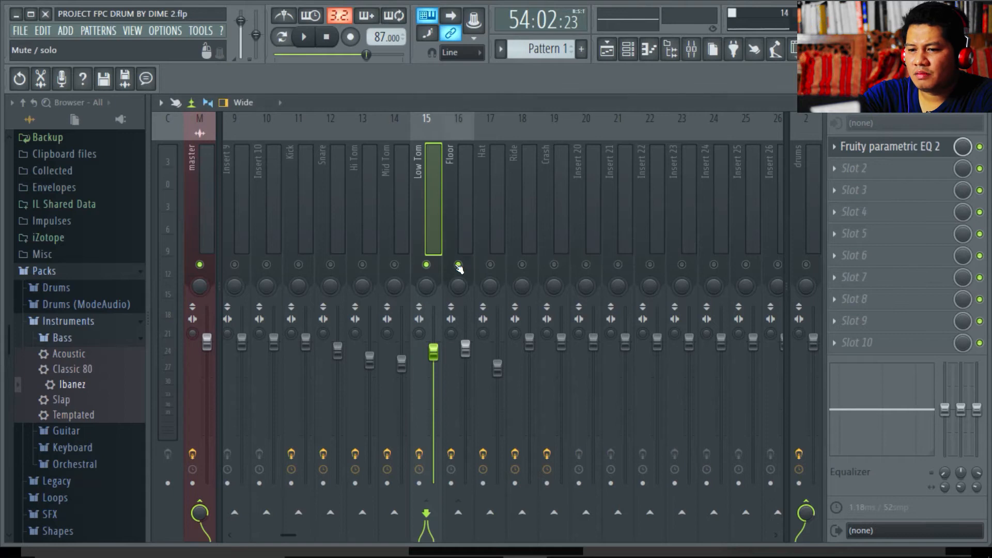
{"action": "left_click", "coordinate": [878, 154]}
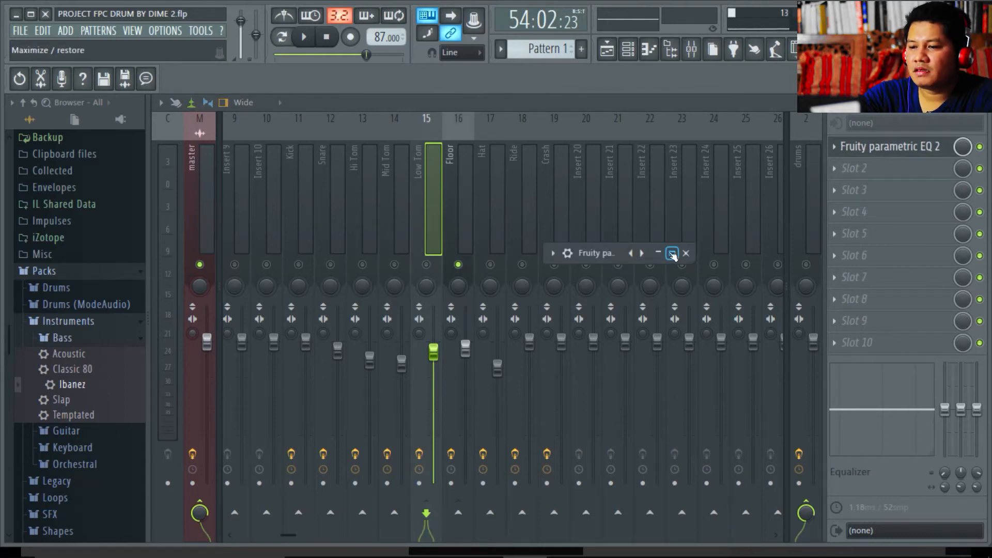
{"action": "left_click", "coordinate": [671, 254]}
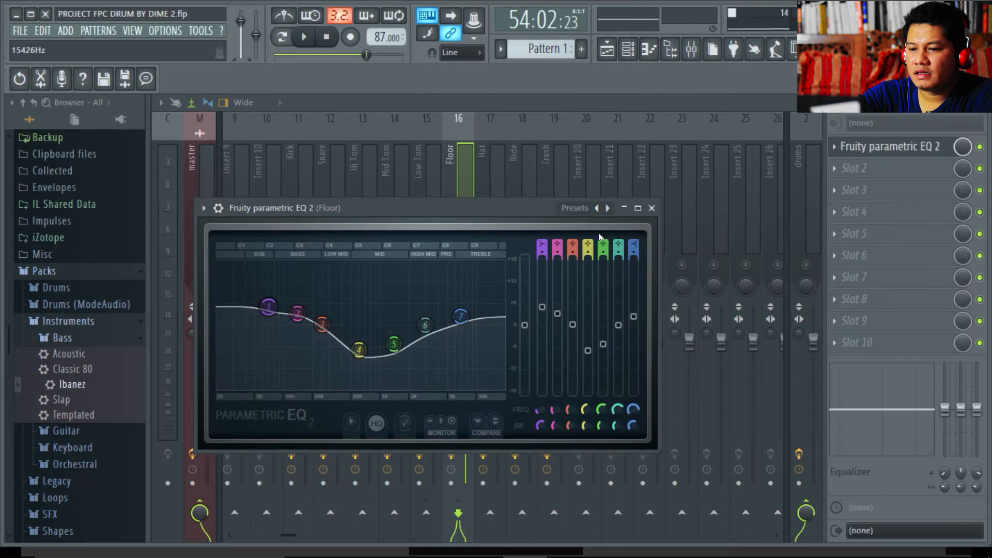
{"action": "left_click", "coordinate": [641, 208]}
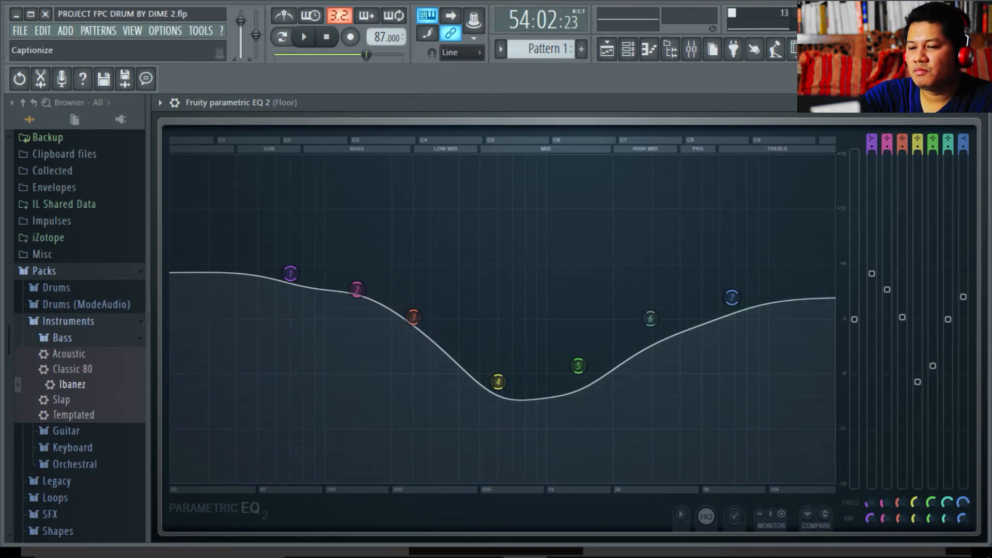
{"action": "left_click", "coordinate": [951, 102]}
- Select the Hat insert and leave only the Hat track active
{"action": "left_click", "coordinate": [484, 162]}
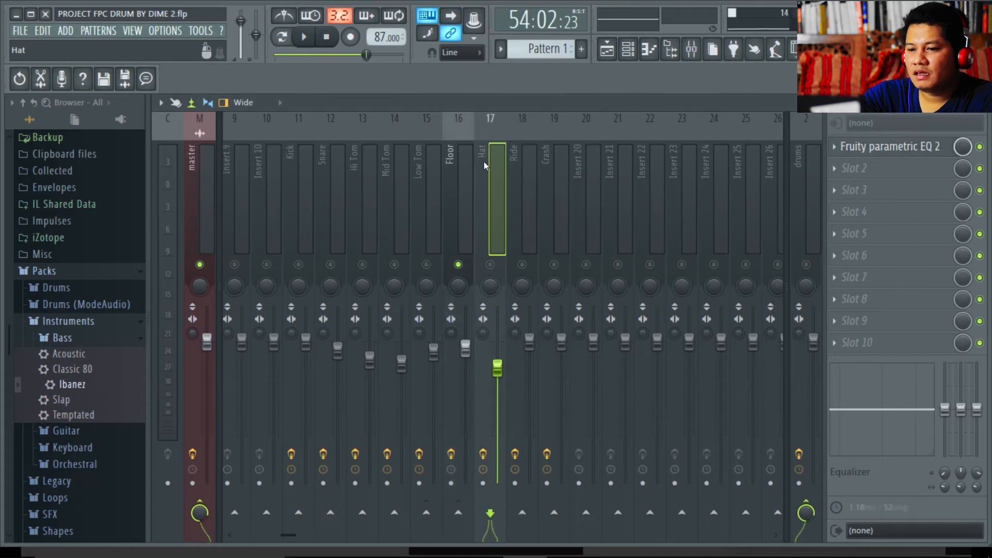
{"action": "left_click", "coordinate": [489, 264], "text": "ctrl"}
{"action": "left_click", "coordinate": [522, 265]}
{"action": "left_click", "coordinate": [522, 265]}
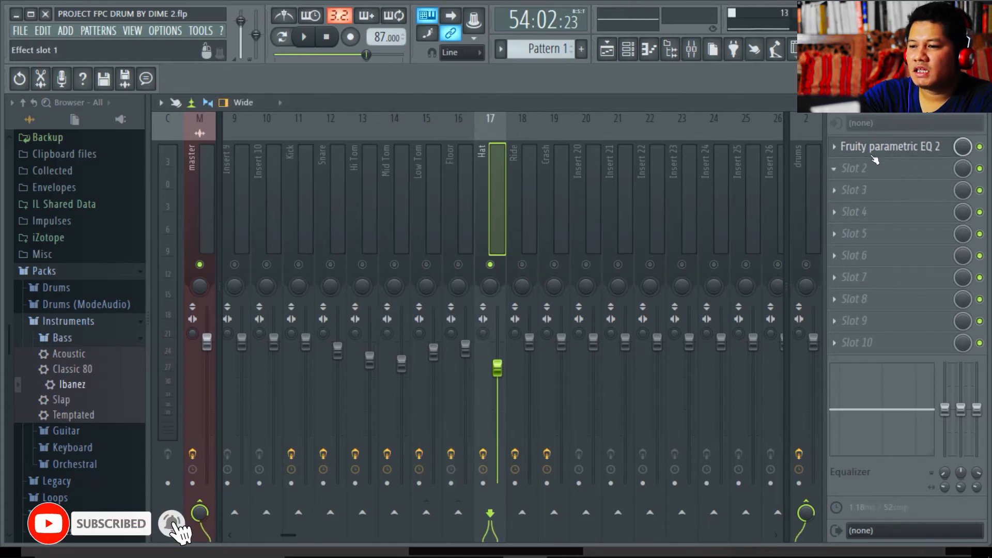
- Widen the Hat EQ's band 3 high-pass near 250 Hz to 39% bandwidth
{"action": "left_click", "coordinate": [879, 150]}
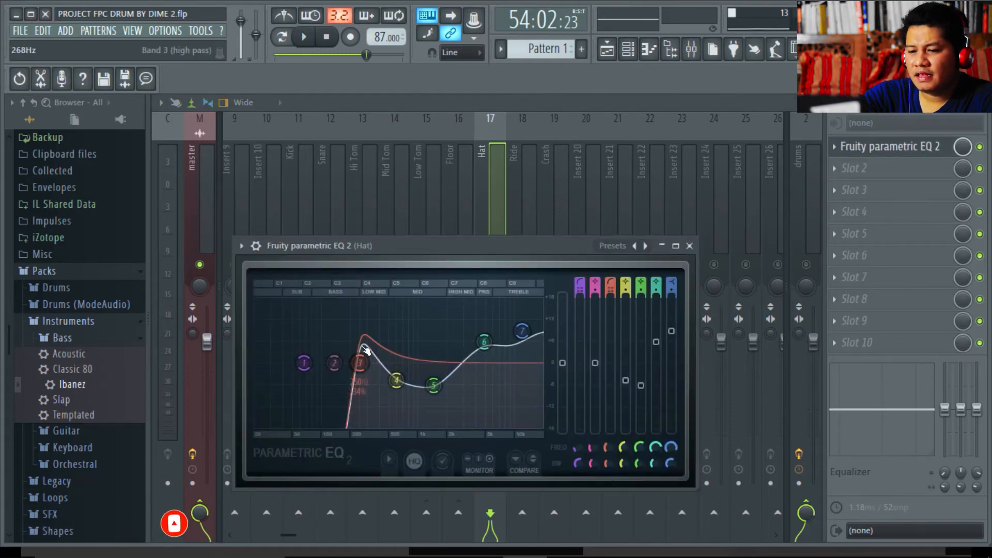
{"action": "scroll", "coordinate": [359, 367], "scroll_direction": "up", "scroll_amount": 1}
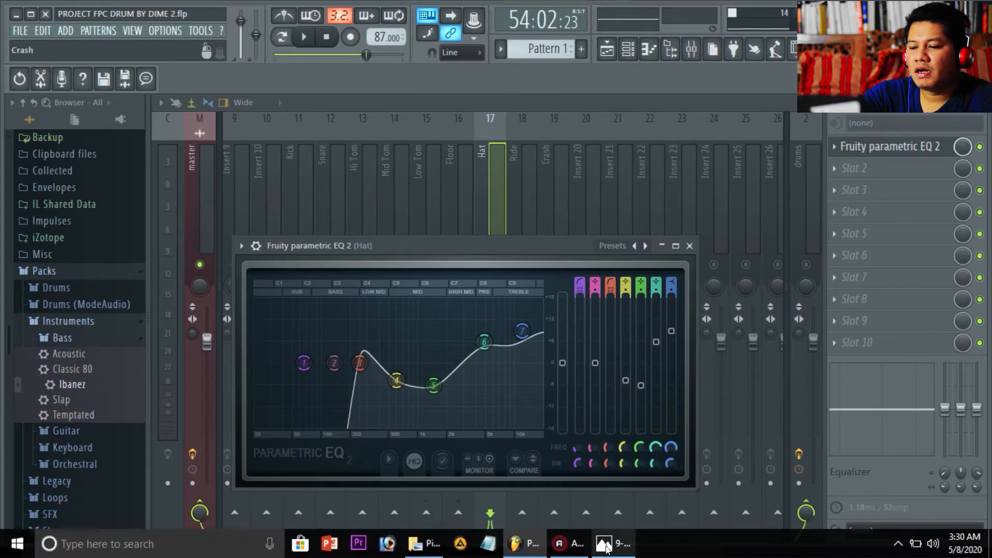
{"action": "left_click", "coordinate": [603, 545]}
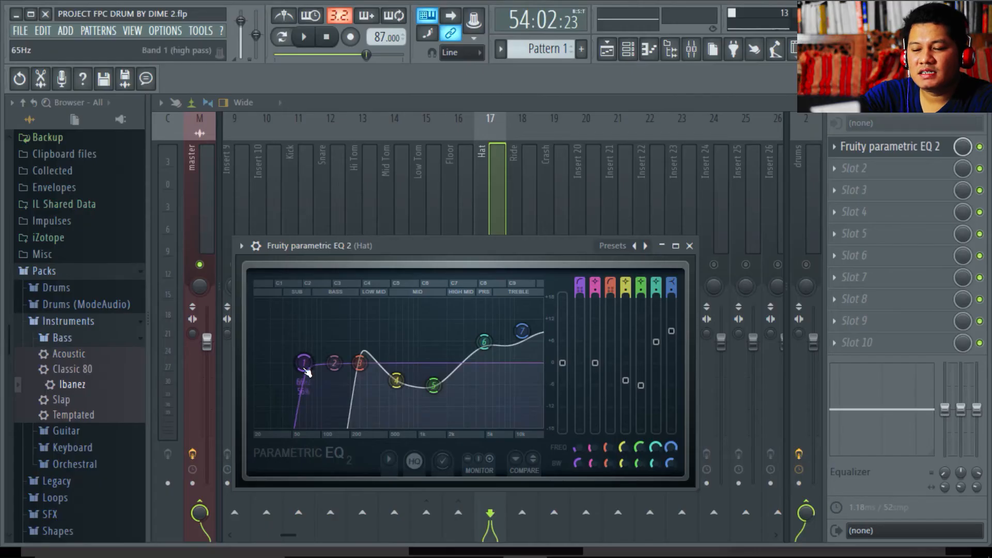
- Move the Hat EQ's band 3 high-pass up to about 380 Hz
{"action": "left_click_drag", "start_coordinate": [315, 395], "coordinate": [359, 364]}
- Check the frequency and width of the Hat EQ's bands 4, 5 and 6
{"action": "left_click", "coordinate": [392, 383]}
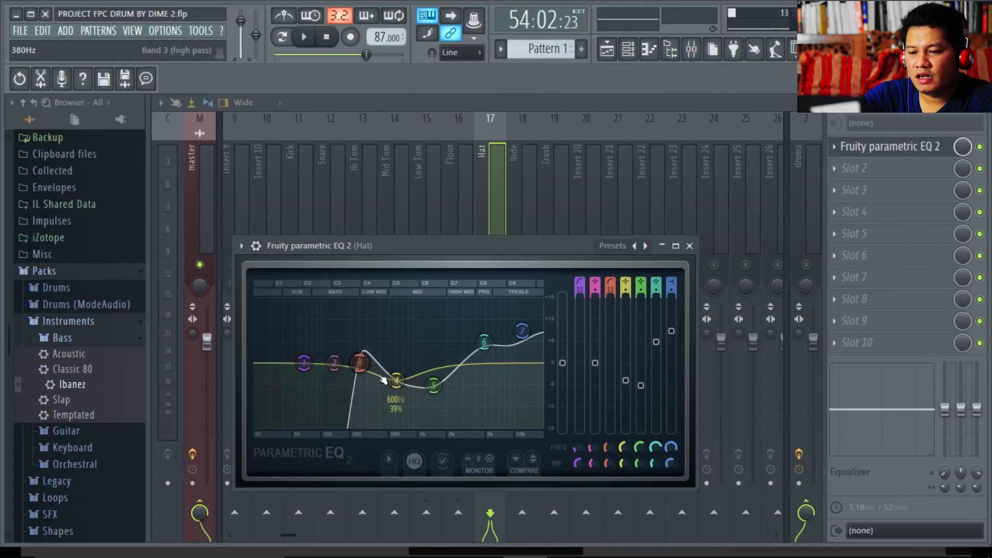
{"action": "left_click", "coordinate": [433, 384]}
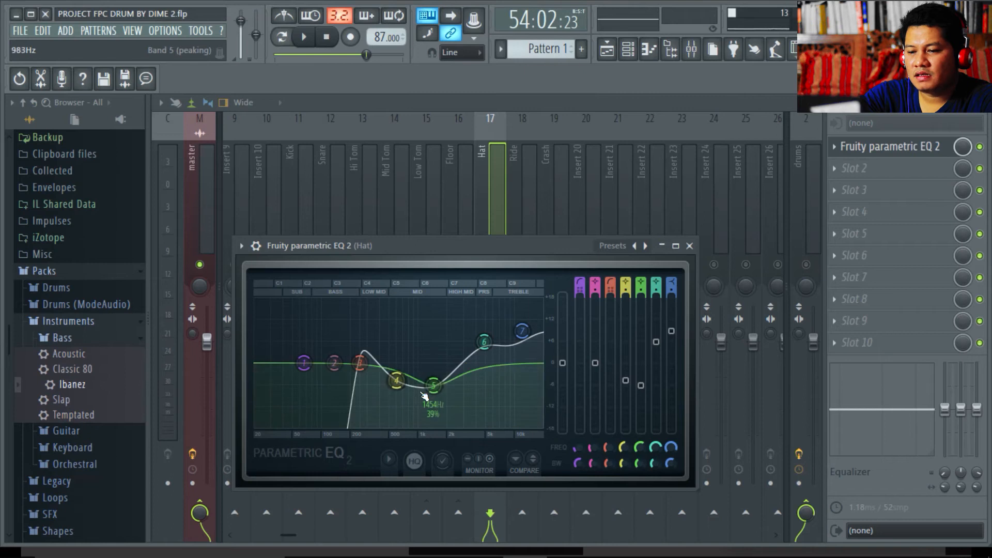
{"action": "left_click", "coordinate": [477, 336]}
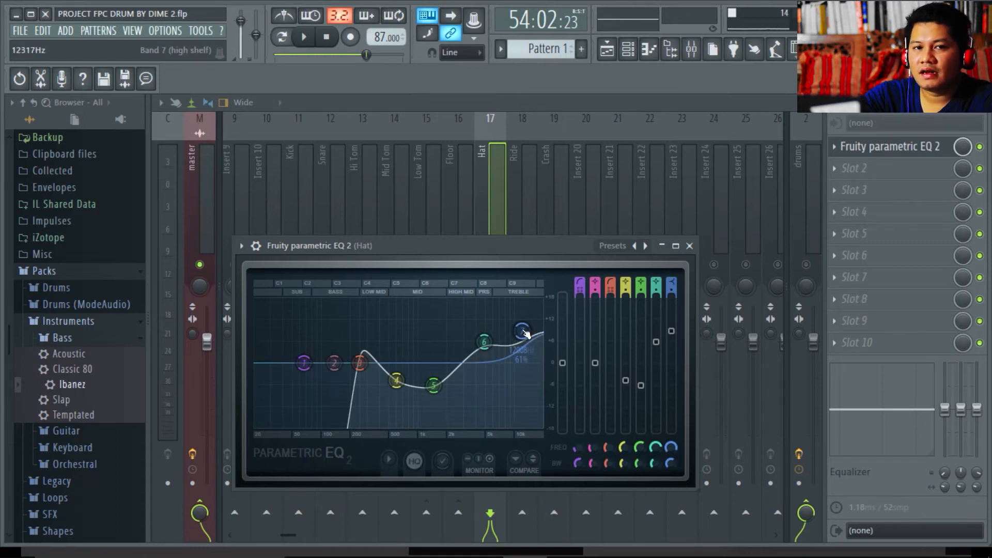
- Confirm band 3 is a Steep 8 high-pass, then audition the Hat EQ
{"action": "right_click", "coordinate": [360, 368]}
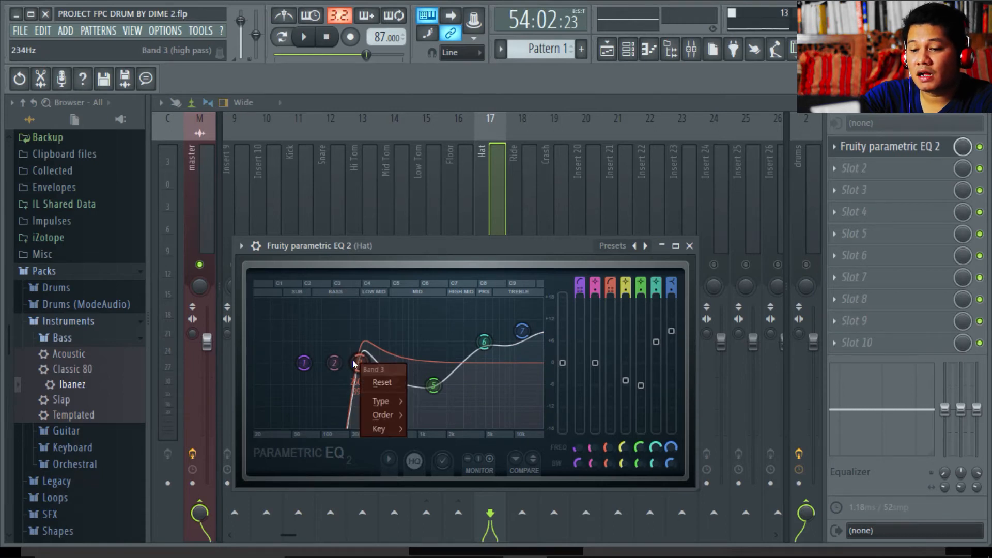
{"action": "mouse_move", "coordinate": [380, 401]}
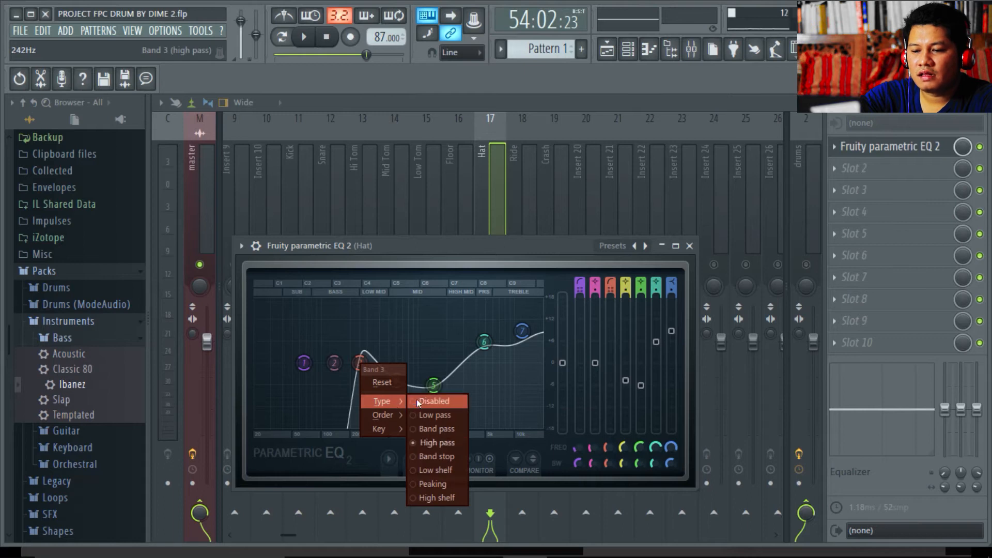
{"action": "left_click", "coordinate": [360, 363]}
{"action": "right_click", "coordinate": [360, 364]}
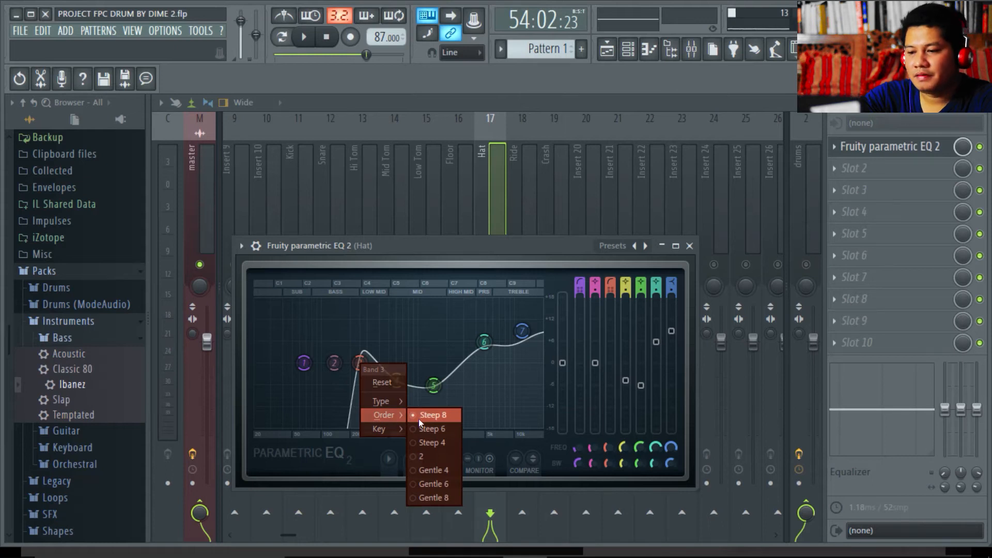
{"action": "left_click", "coordinate": [304, 37]}
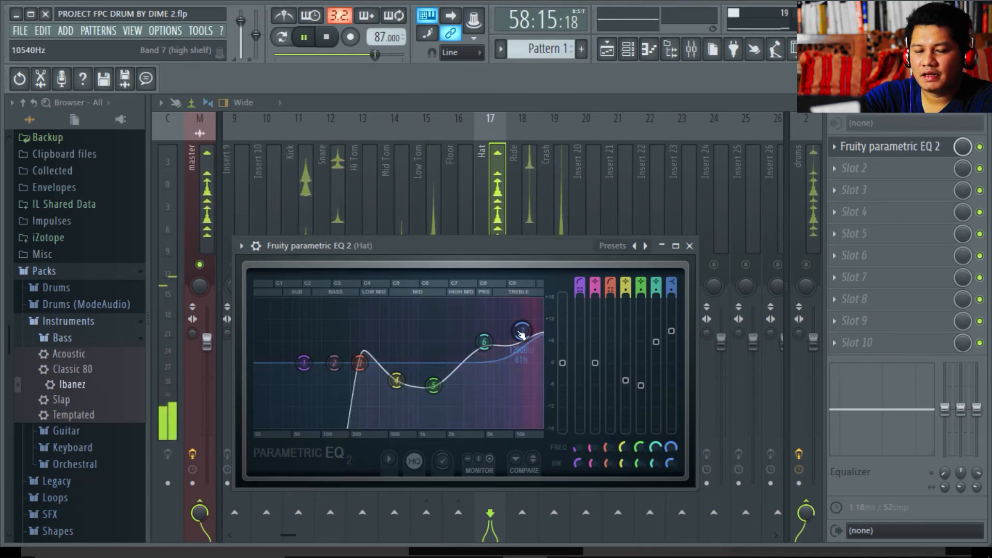
{"action": "key", "text": "space"}
- Close the Hat EQ, activate the Ride and Crash tracks, and check the Ride EQ
{"action": "left_click", "coordinate": [690, 246]}
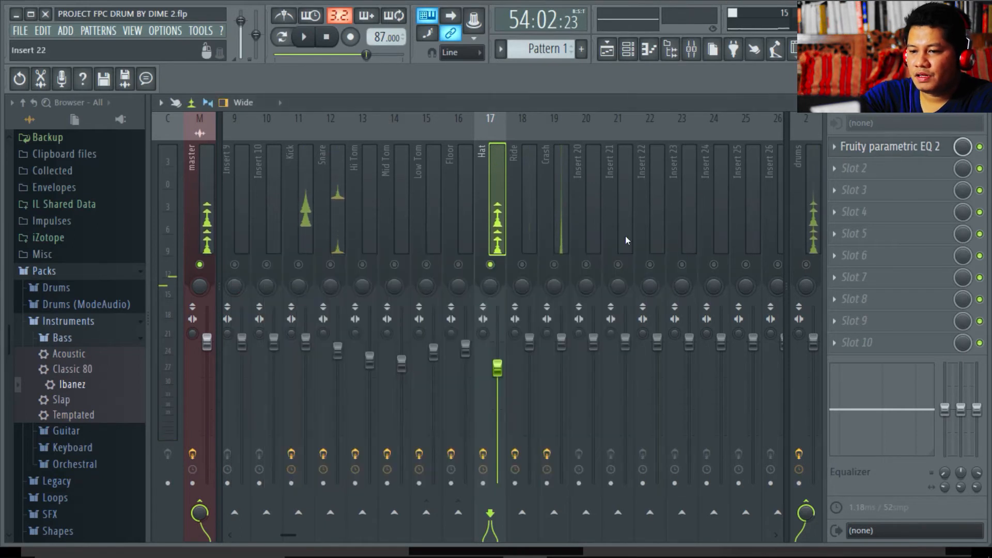
{"action": "left_click", "coordinate": [522, 264]}
{"action": "left_click", "coordinate": [554, 266]}
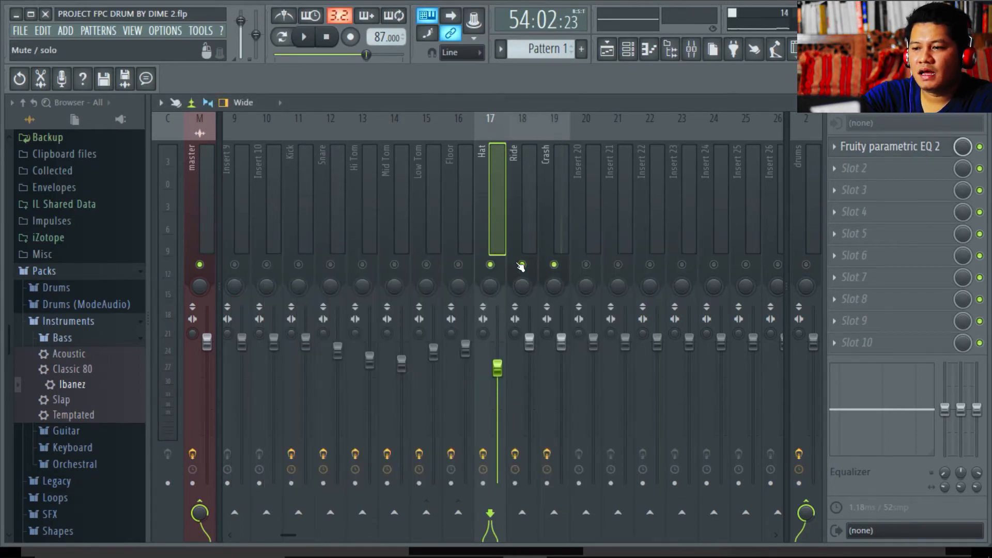
{"action": "left_click", "coordinate": [527, 203]}
{"action": "left_click", "coordinate": [872, 149]}
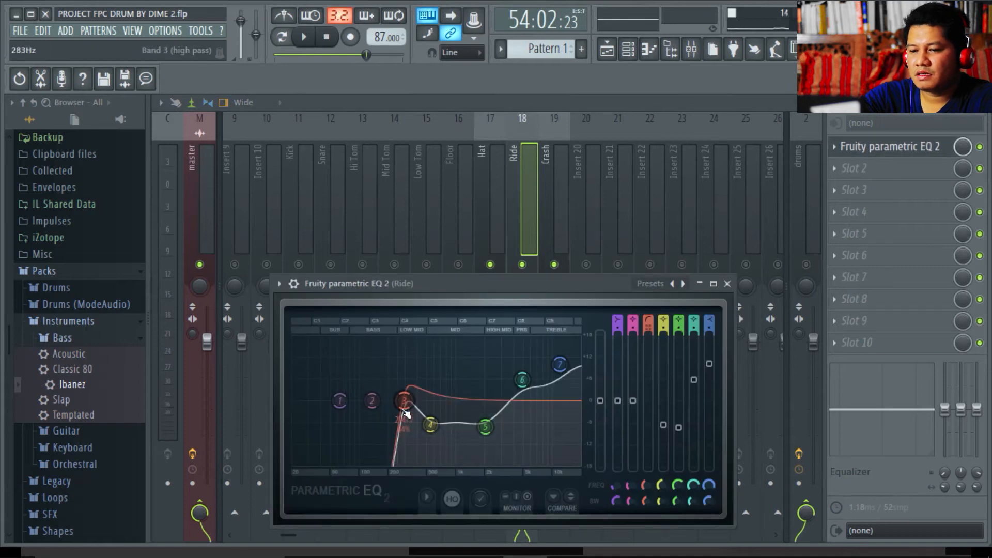
{"action": "left_click", "coordinate": [727, 283]}
- Lower the Crash EQ's band 4 to 601 Hz and close its window
{"action": "left_click", "coordinate": [556, 289]}
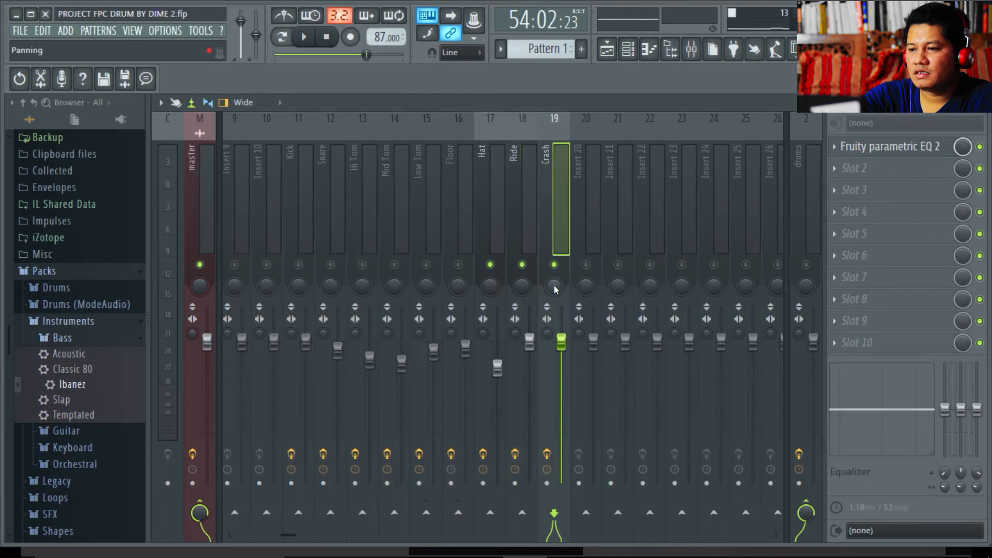
{"action": "left_click", "coordinate": [868, 147]}
{"action": "left_click_drag", "start_coordinate": [294, 286], "coordinate": [327, 320]}
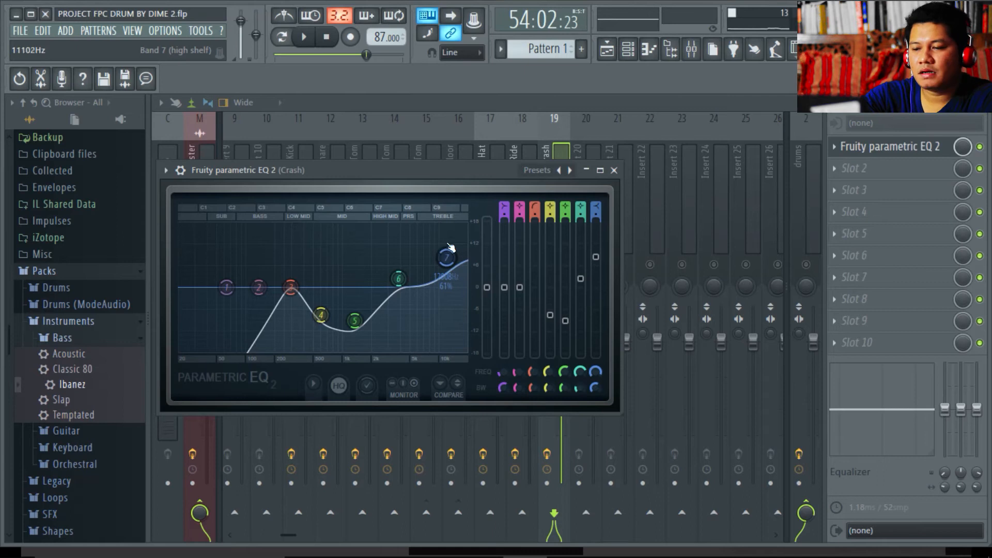
{"action": "left_click", "coordinate": [614, 171]}
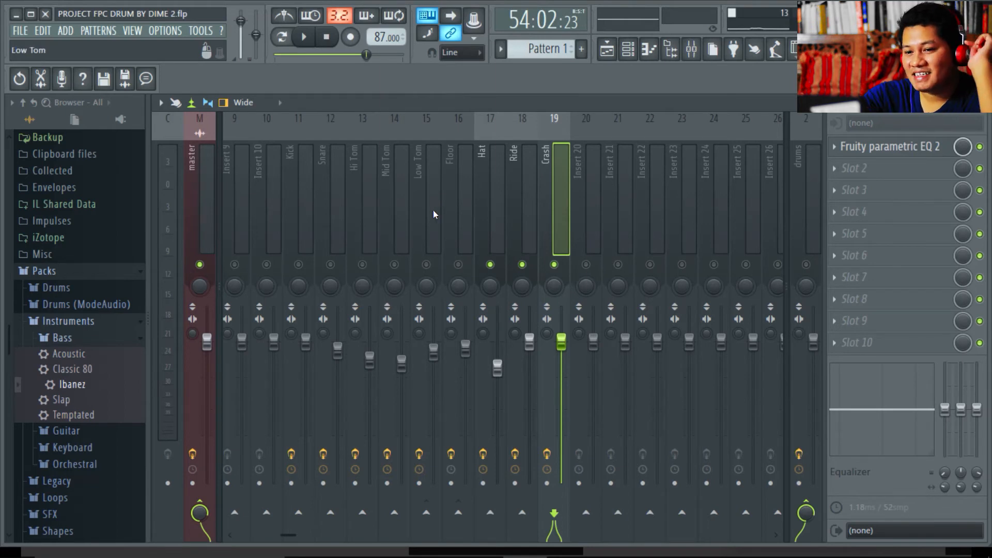
- Unmute every drum track from Kick to Crash and select the drums bus holding Fruity Reeverb 2
{"action": "left_click_drag", "start_coordinate": [298, 265], "coordinate": [556, 266]}
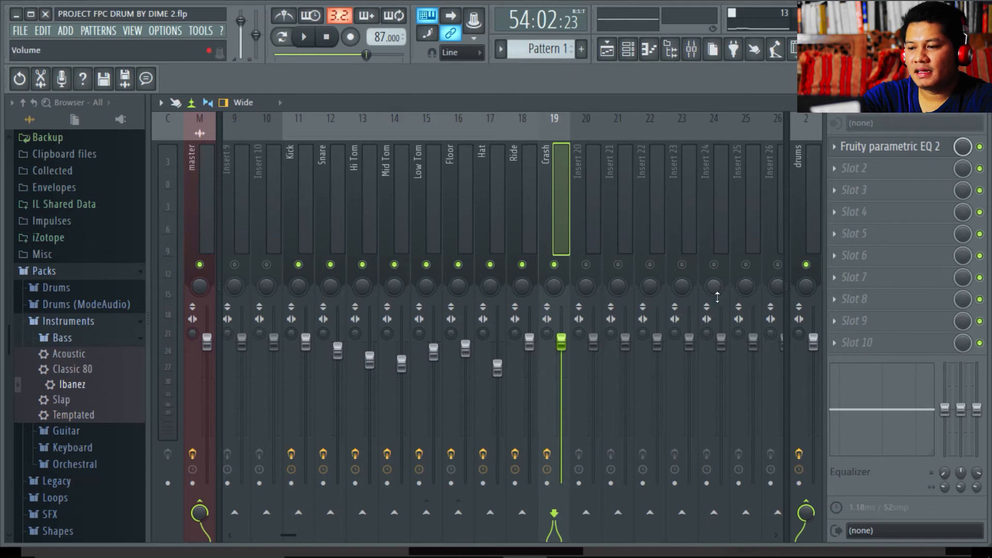
{"action": "left_click", "coordinate": [809, 207]}
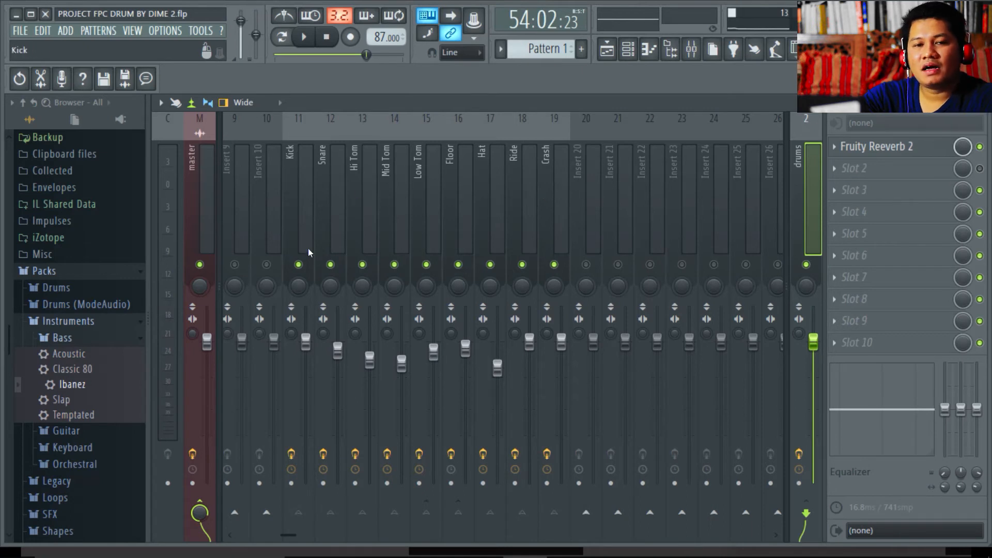
- Show the drums bus's Fruity Reeverb 2 delay, size, cut and dry/wet settings
{"action": "left_click", "coordinate": [883, 149]}
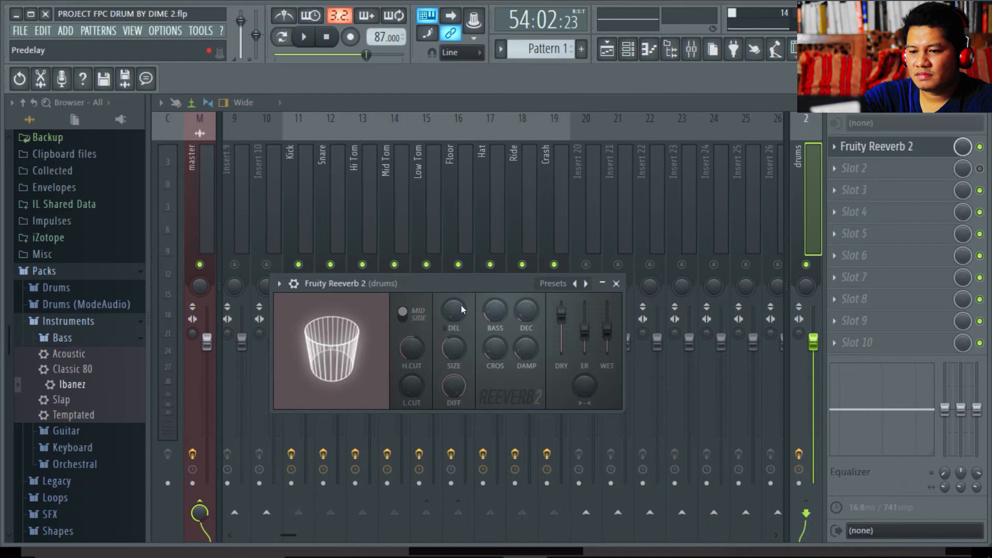
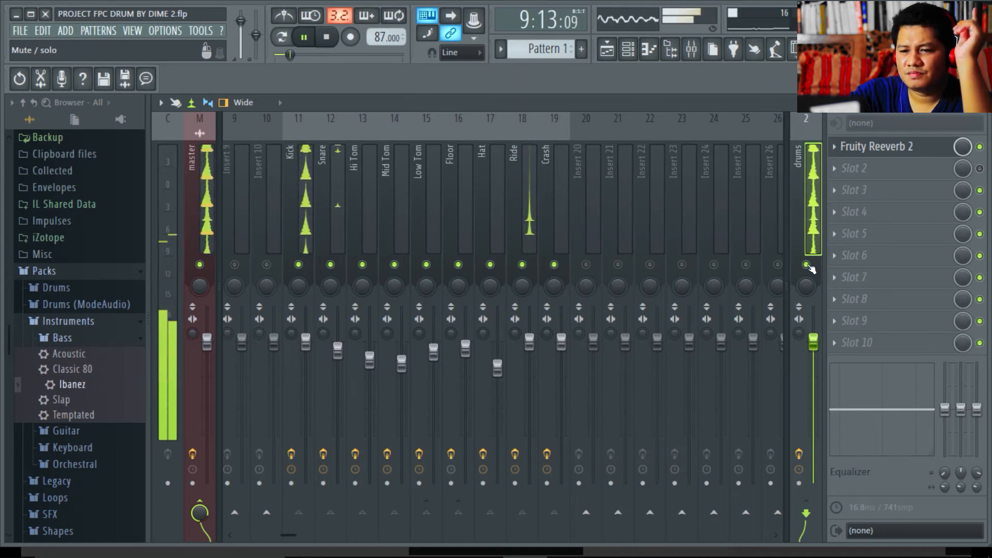
- Mute the drums bus track and stop playback
{"action": "left_click", "coordinate": [807, 265]}
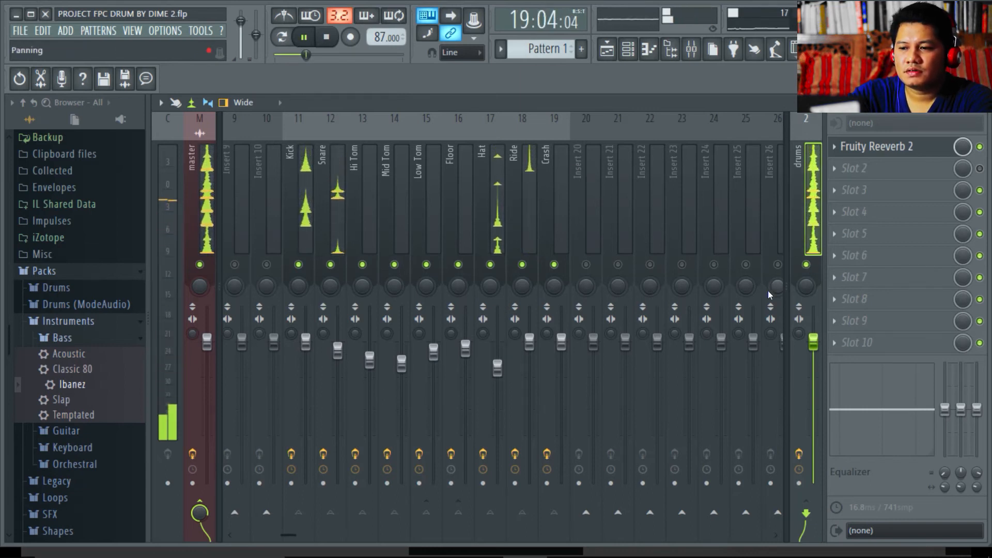
{"action": "key", "text": "space"}
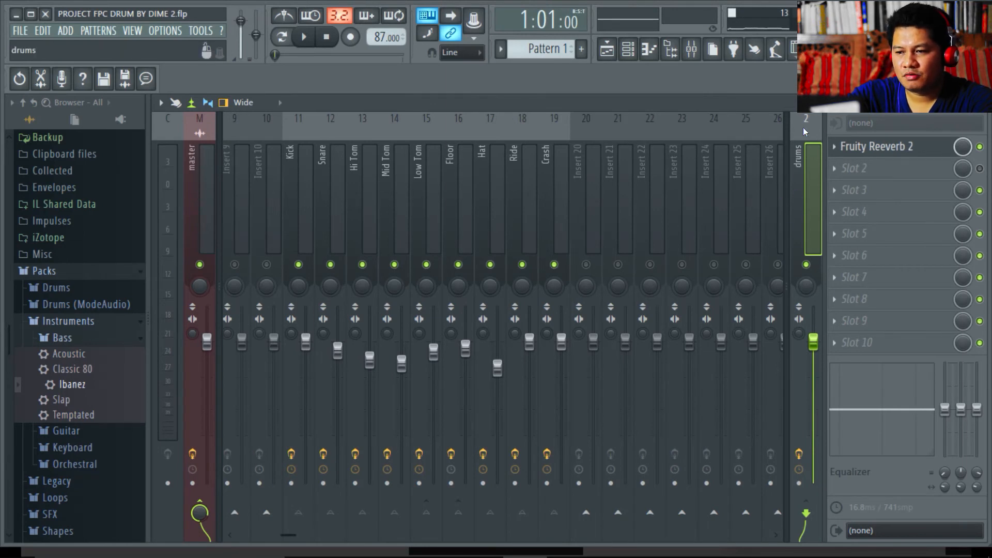
{"action": "right_click", "coordinate": [793, 216]}
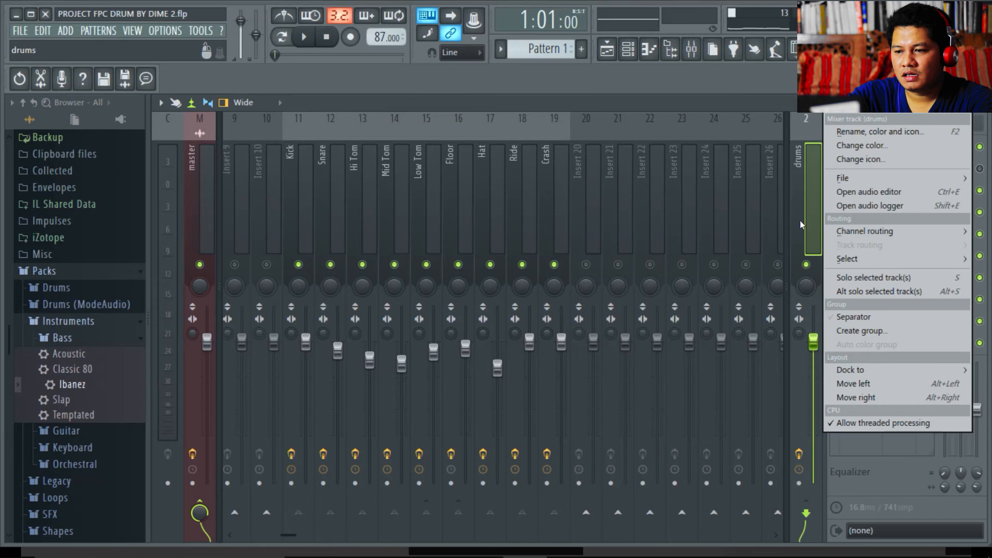
{"action": "mouse_move", "coordinate": [945, 180]}
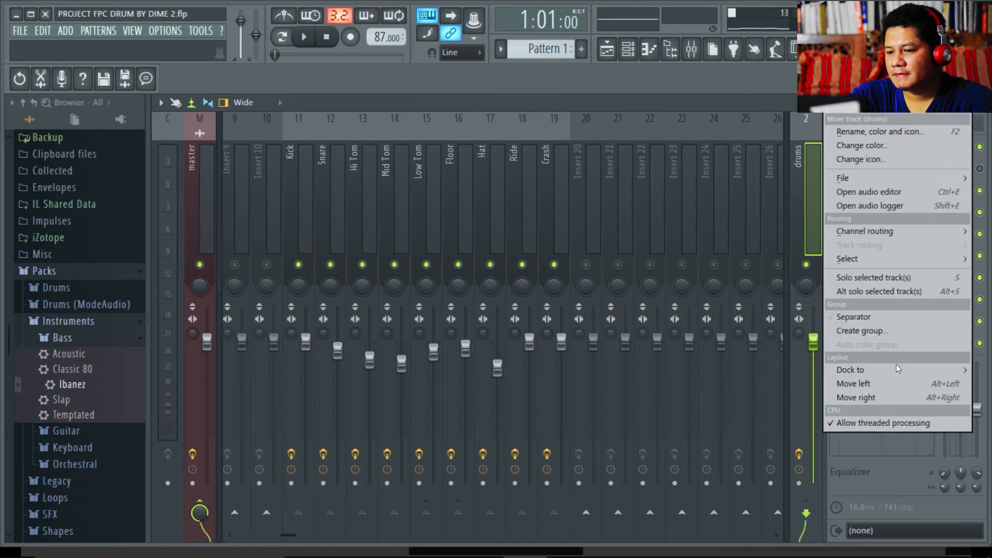
{"action": "mouse_move", "coordinate": [897, 376]}
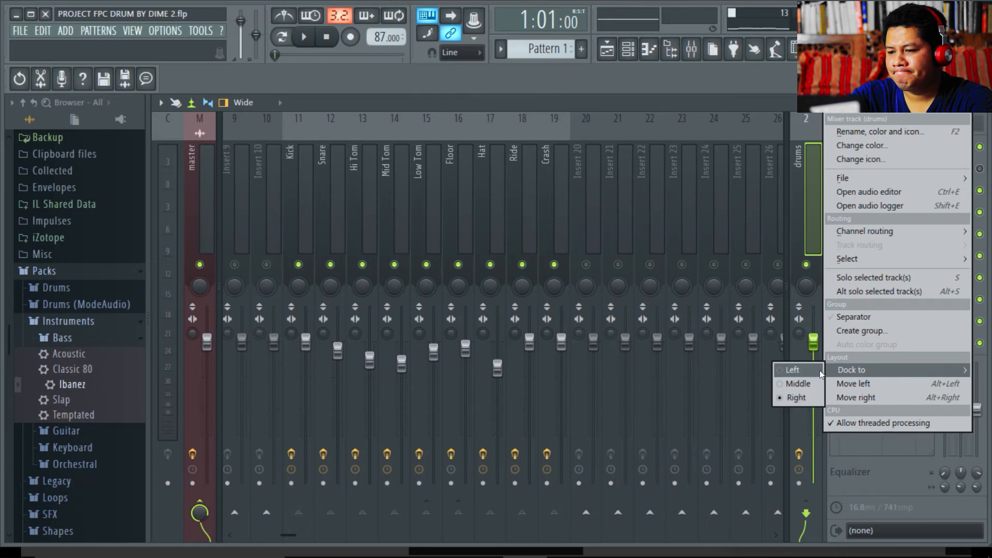
{"action": "left_click", "coordinate": [784, 383]}
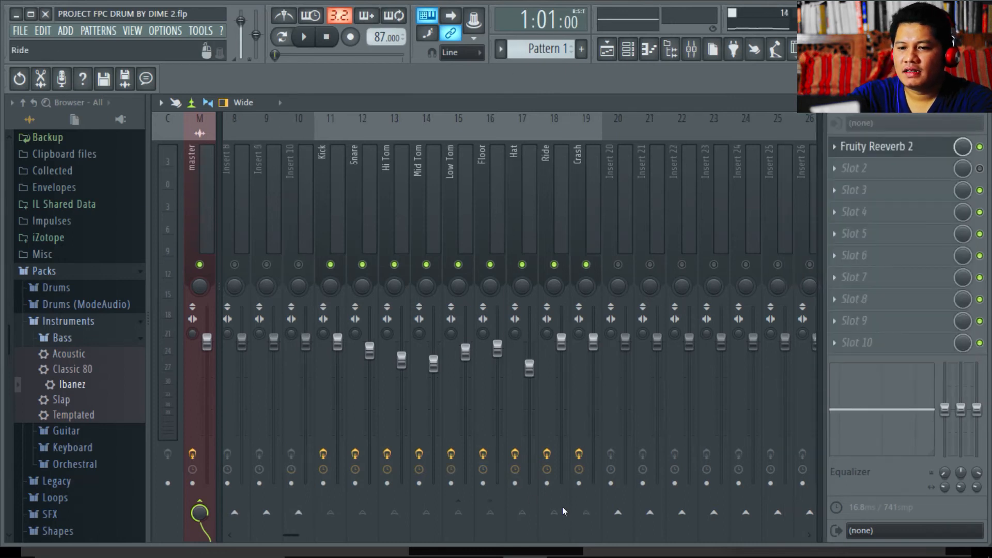
{"action": "left_click_drag", "start_coordinate": [292, 535], "coordinate": [216, 557]}
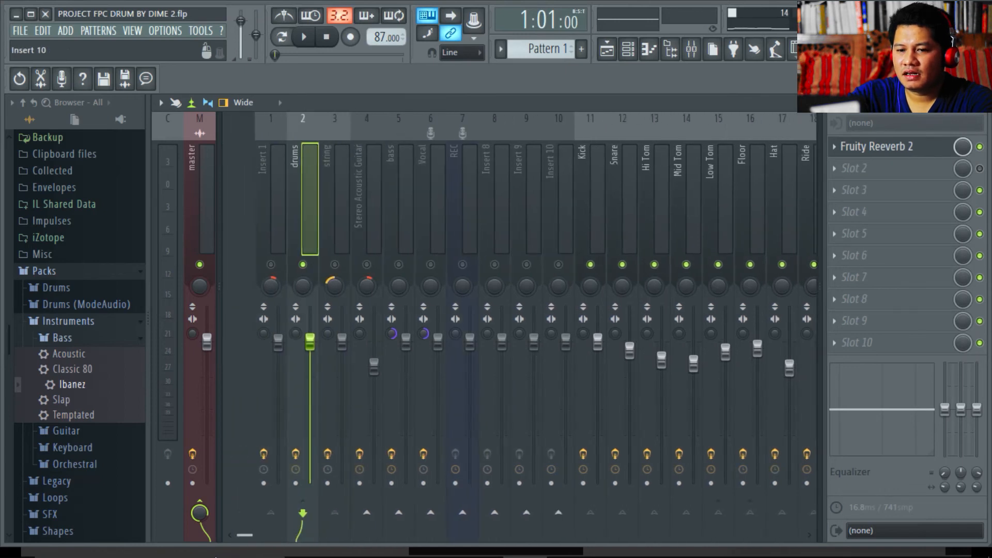
{"action": "right_click", "coordinate": [262, 182]}
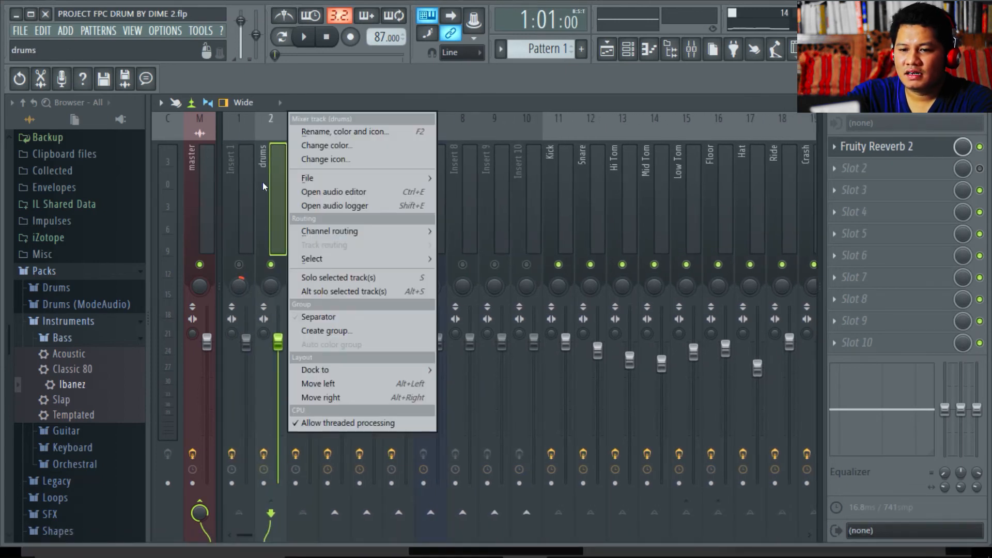
{"action": "left_click", "coordinate": [262, 182]}
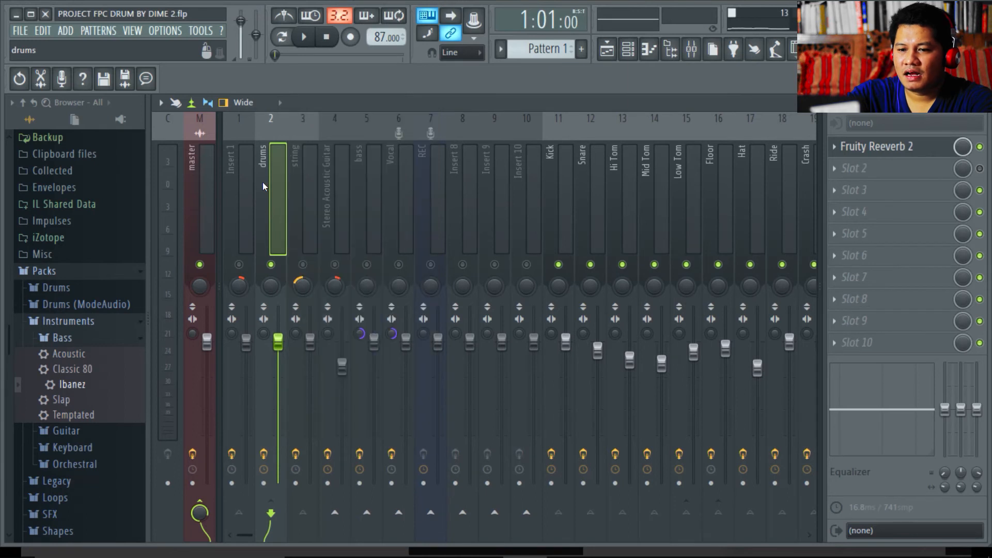
{"action": "right_click", "coordinate": [262, 182]}
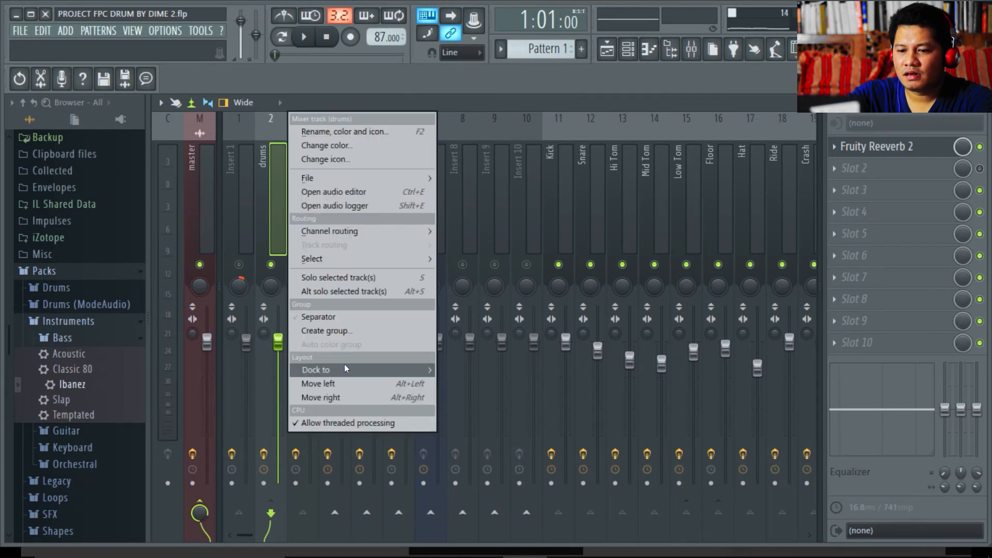
{"action": "mouse_move", "coordinate": [344, 368]}
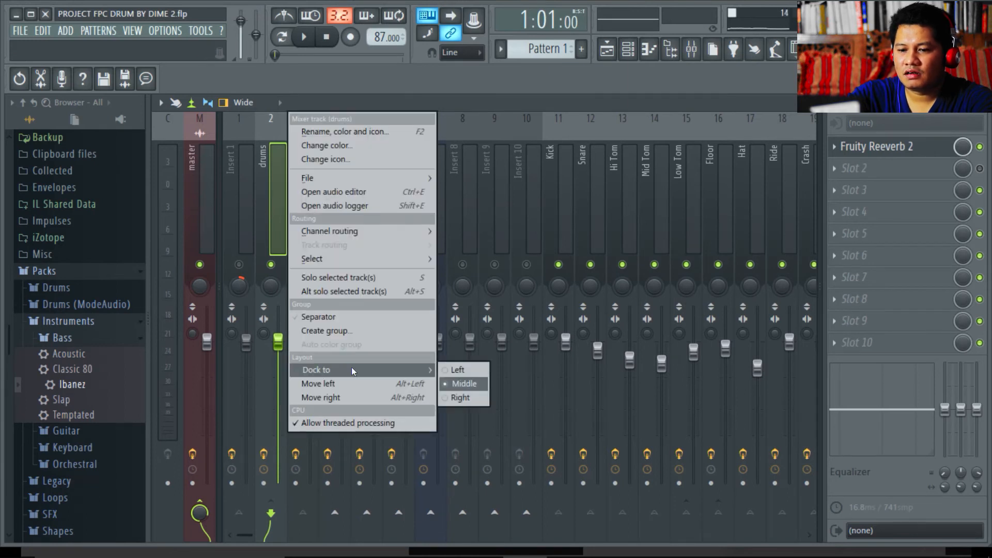
{"action": "left_click", "coordinate": [461, 397]}
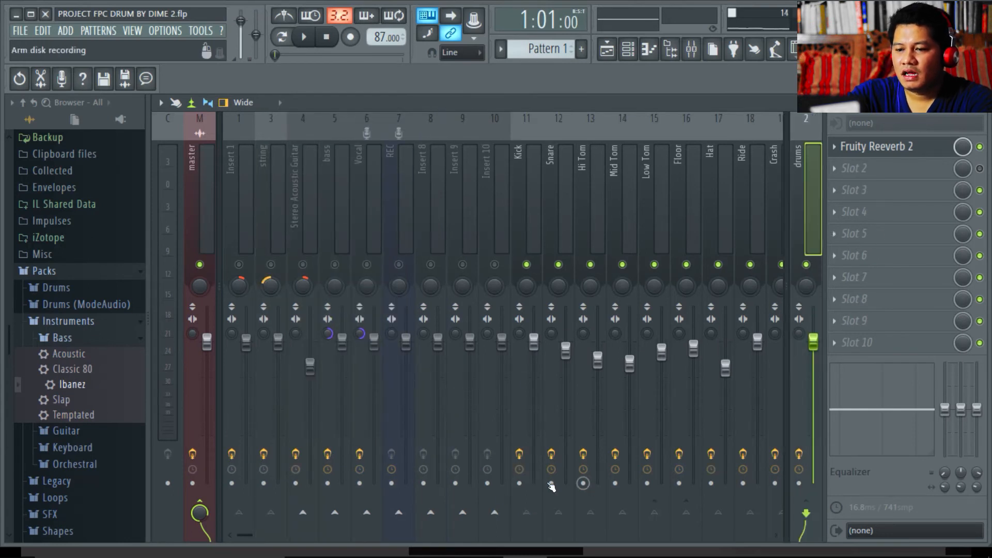
- Select the Kick insert and toggle its send to the drums bus
{"action": "left_click_drag", "start_coordinate": [242, 533], "coordinate": [299, 499]}
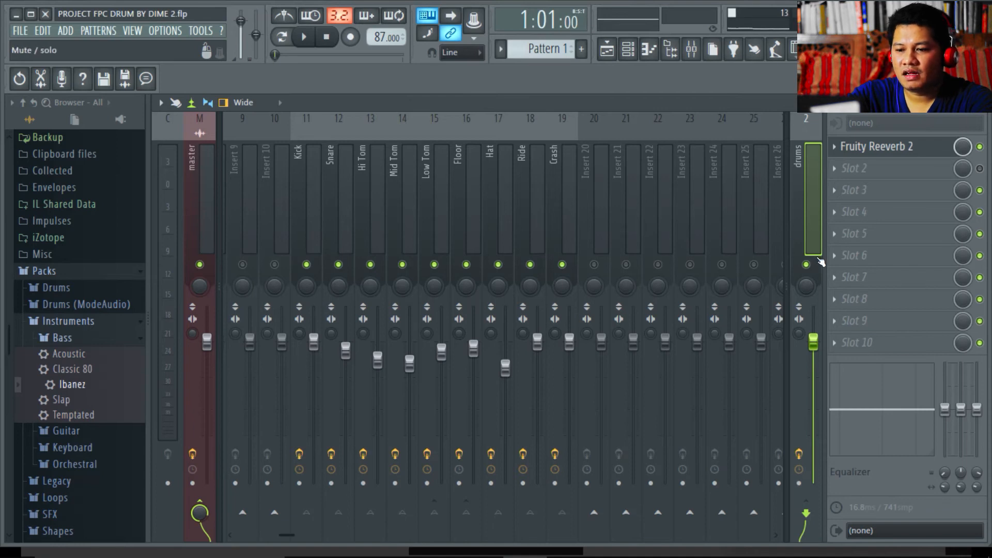
{"action": "left_click", "coordinate": [304, 291]}
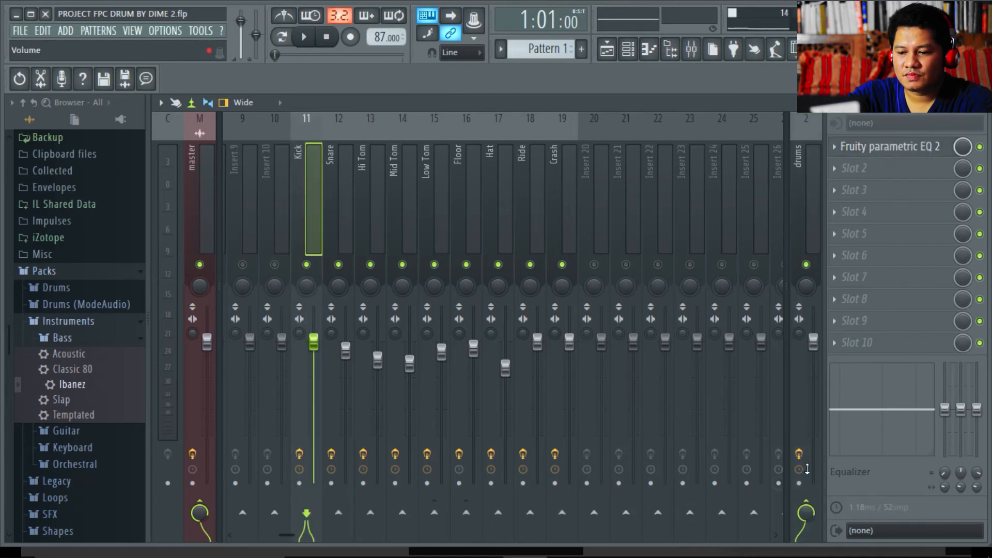
{"action": "left_click", "coordinate": [806, 508]}
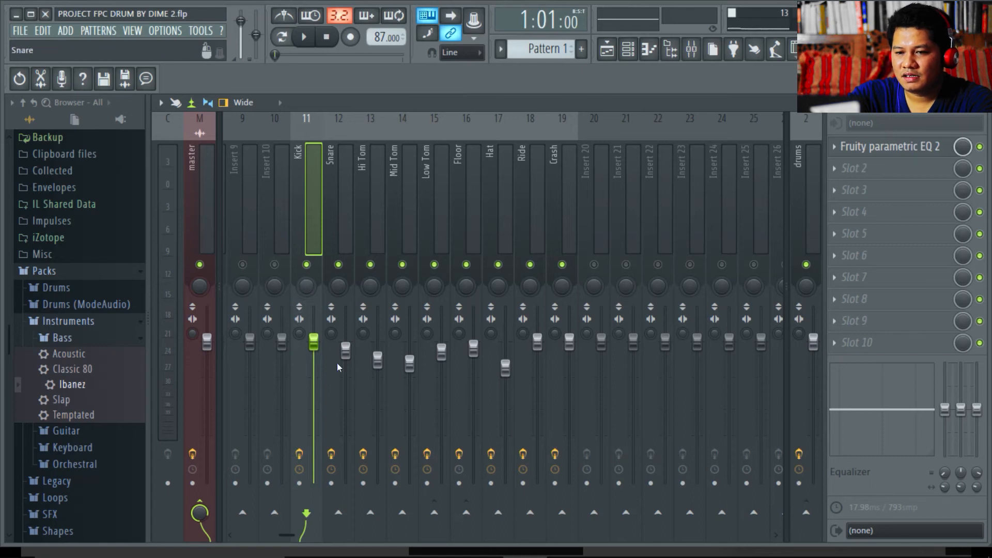
- Turn the Kick send to drums back on and route the Snare to the drums bus
{"action": "left_click", "coordinate": [806, 512]}
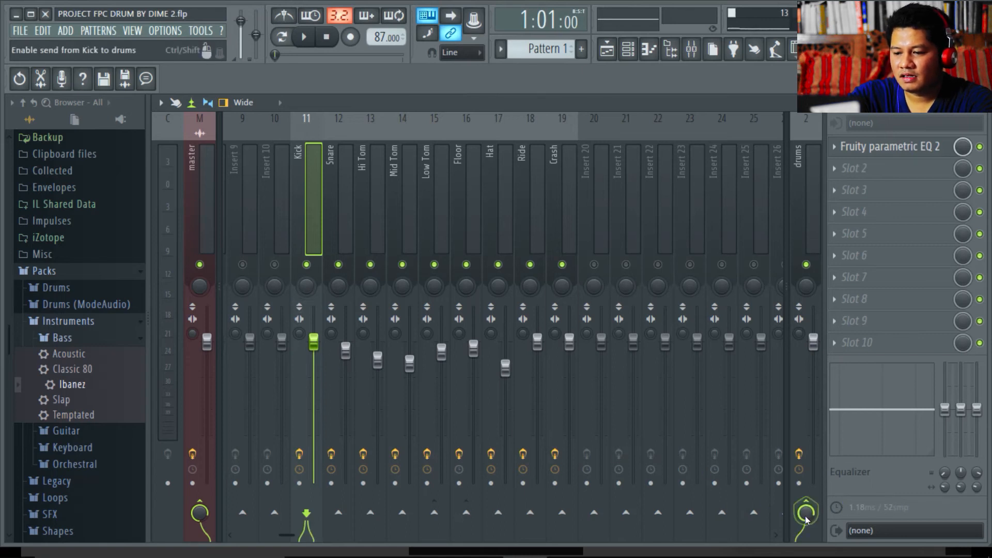
{"action": "left_click", "coordinate": [338, 278]}
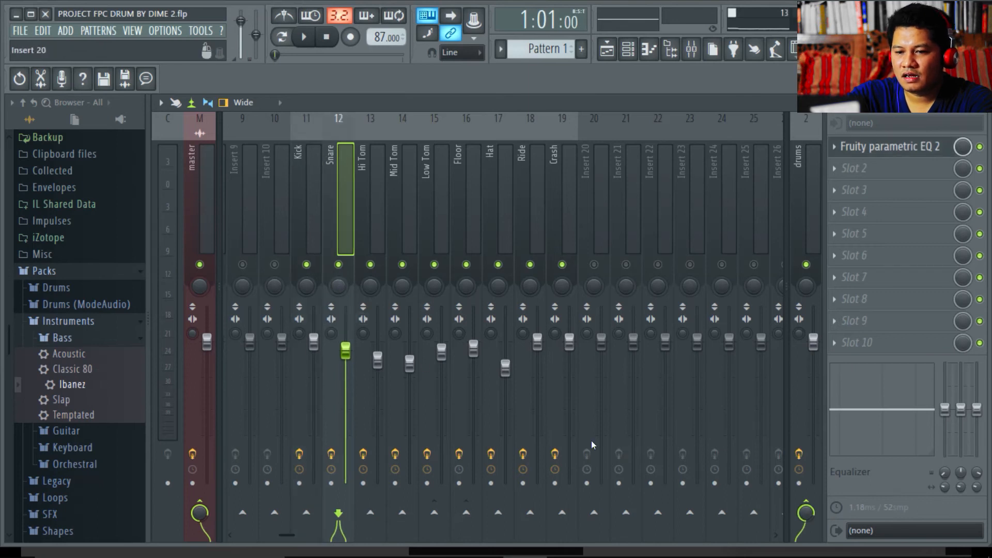
{"action": "left_click", "coordinate": [806, 513]}
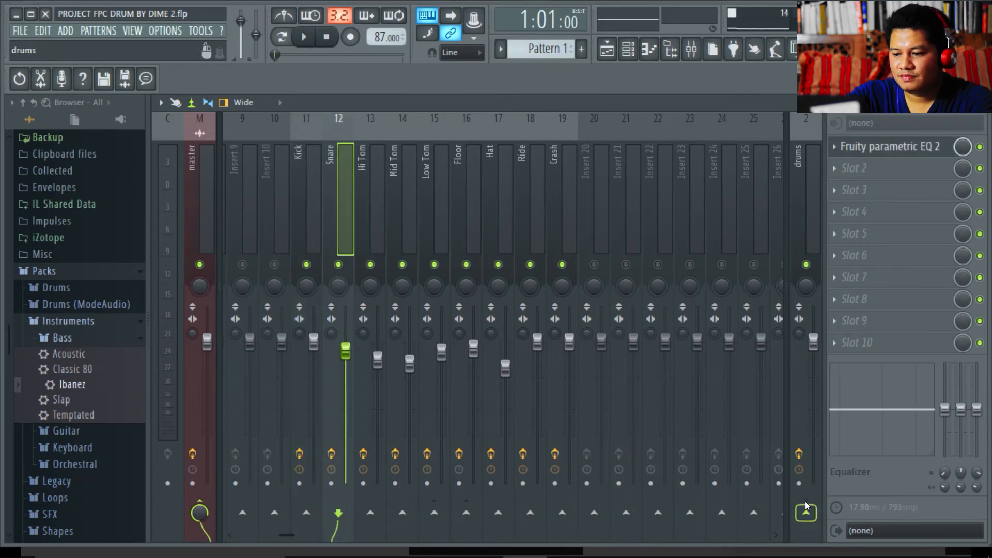
{"action": "left_click", "coordinate": [806, 513]}
{"action": "left_click", "coordinate": [370, 512]}
- Remove Hi Tom's stray send to Mid Tom and fix Mid Tom's send to drums
{"action": "left_click", "coordinate": [371, 502]}
{"action": "left_click", "coordinate": [371, 271]}
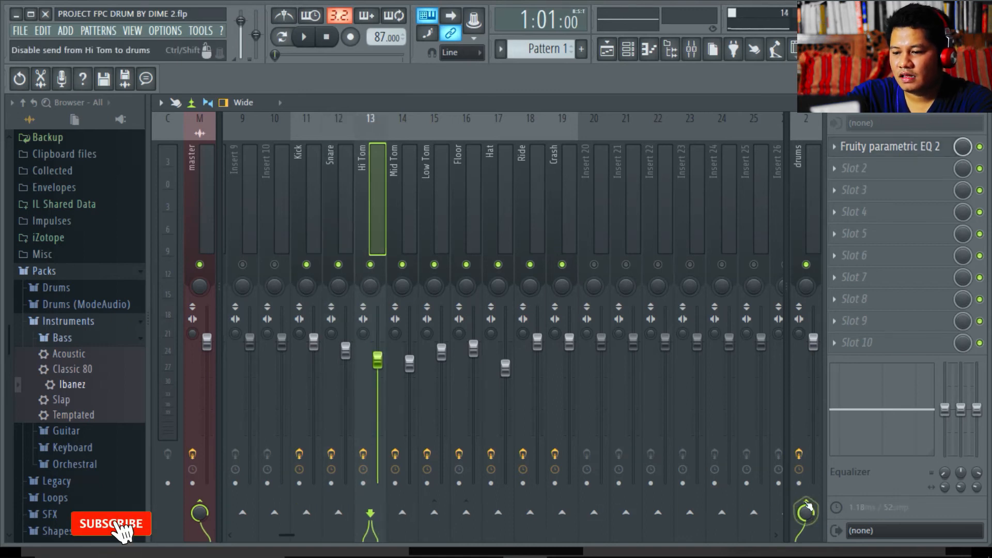
{"action": "left_click", "coordinate": [403, 512]}
{"action": "left_click", "coordinate": [402, 503]}
{"action": "left_click", "coordinate": [403, 272]}
{"action": "left_click", "coordinate": [806, 502]}
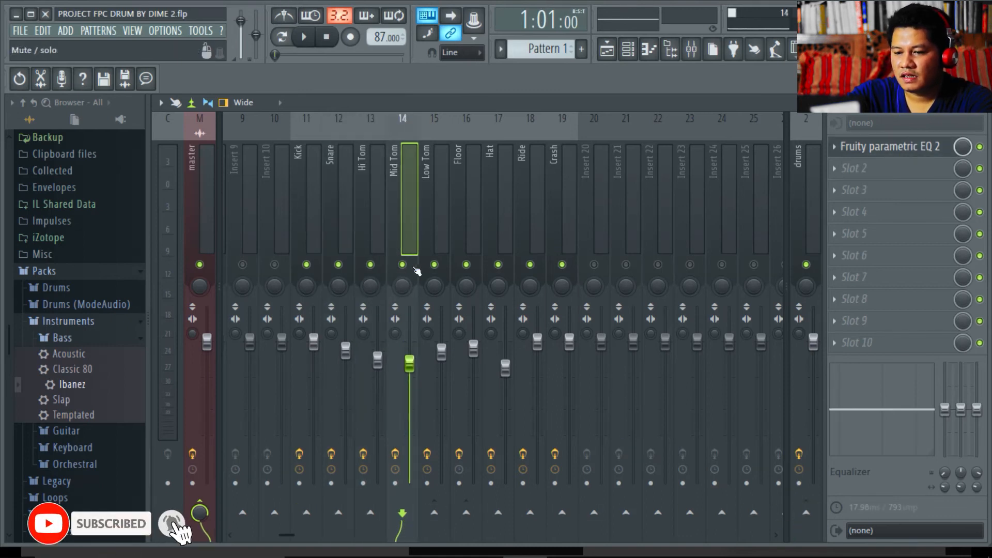
- Send the Crash insert to the drums bus and start playback
{"action": "left_click", "coordinate": [562, 289]}
{"action": "left_click", "coordinate": [806, 513]}
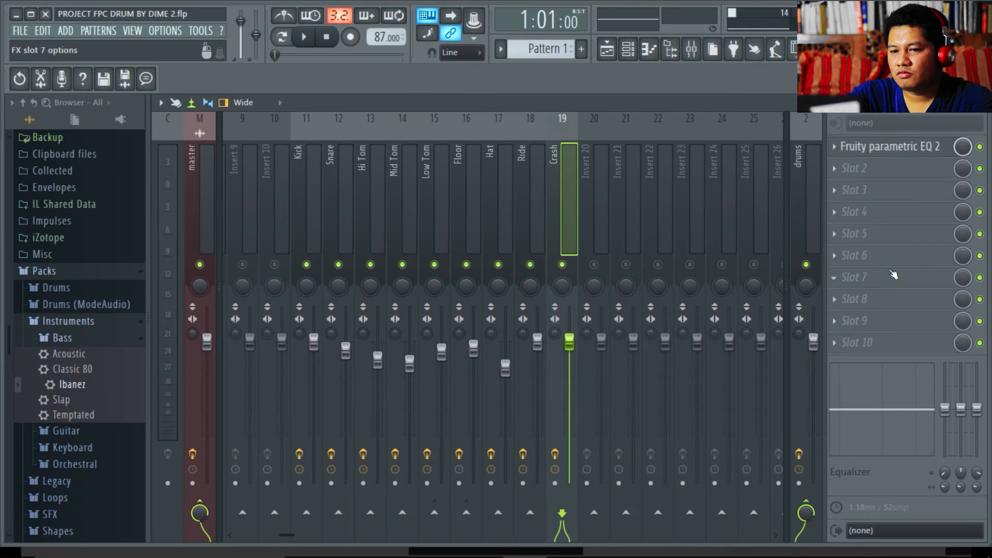
{"action": "left_click", "coordinate": [305, 36]}
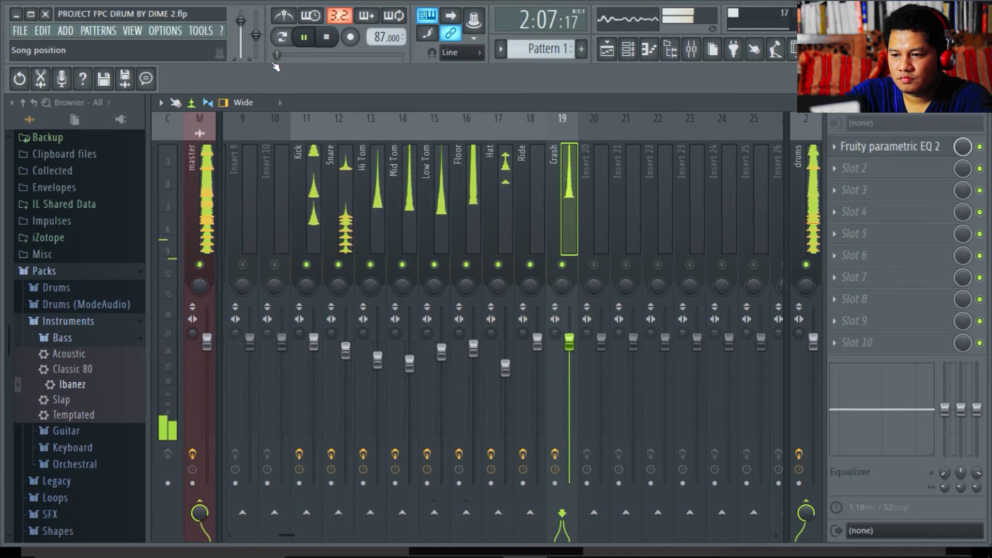
- Stop the drum playback with Space, returning to the song start
{"action": "key", "text": "space"}
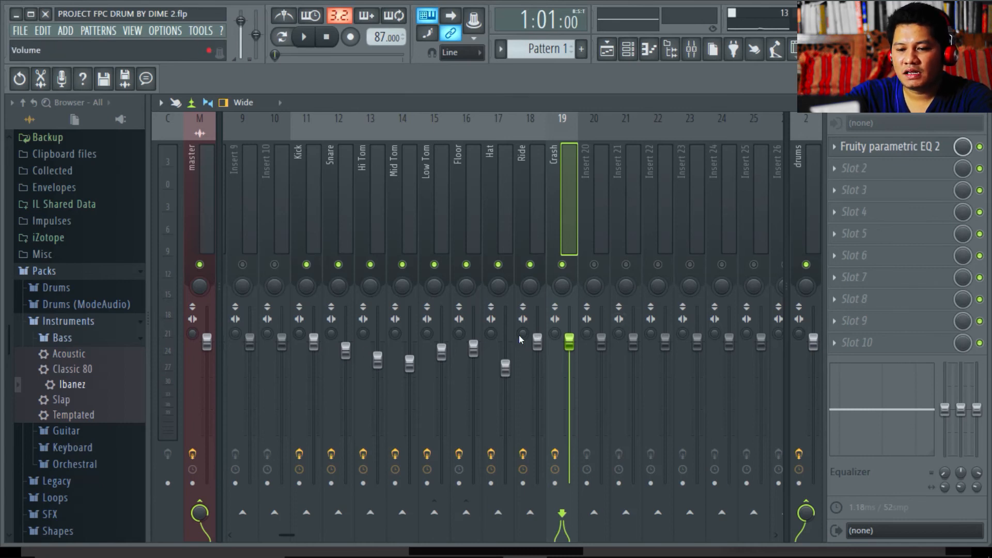
- Select the Kick insert and adjust its stereo separation knob
{"action": "left_click", "coordinate": [302, 333]}
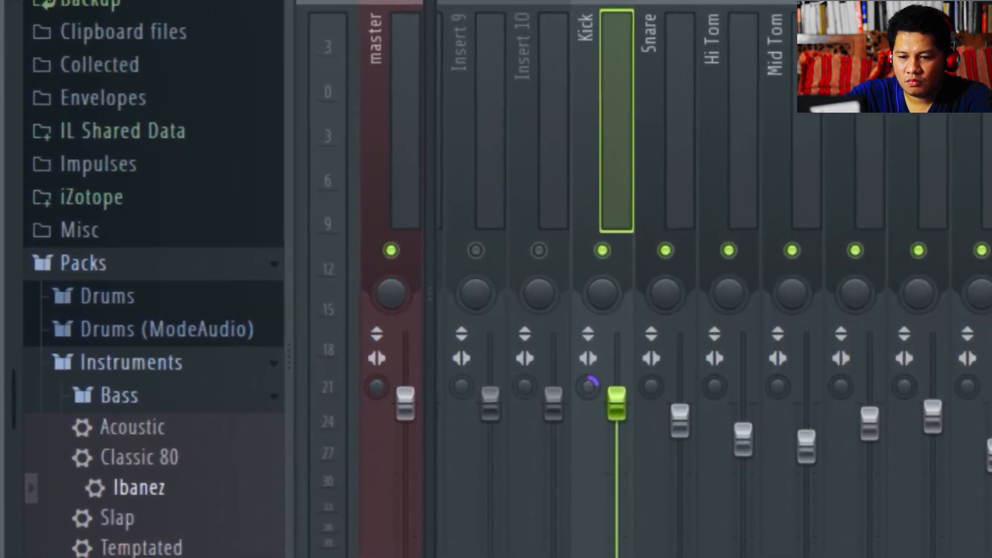
{"action": "left_click_drag", "start_coordinate": [588, 386], "coordinate": [589, 357]}
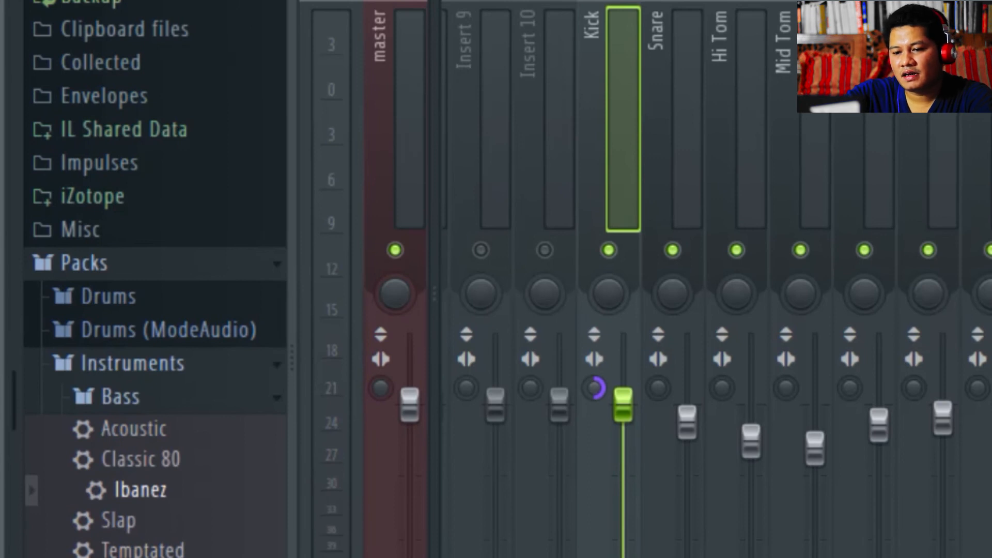
{"action": "left_click_drag", "start_coordinate": [594, 399], "coordinate": [606, 368]}
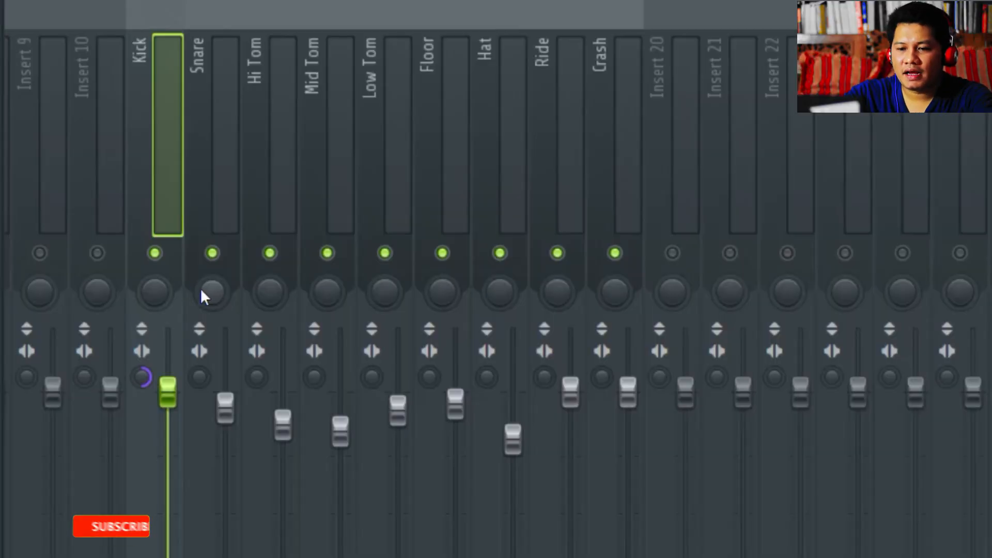
- Pan Snare and Hi Tom slightly right, Low Tom left, and Crash slightly left
{"action": "left_click", "coordinate": [202, 294]}
{"action": "left_click_drag", "start_coordinate": [212, 293], "coordinate": [213, 282]}
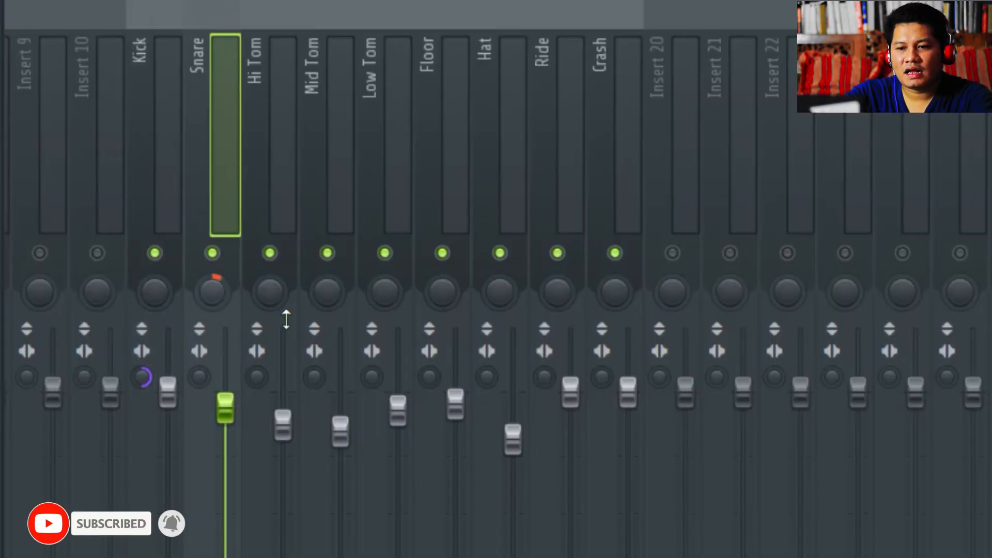
{"action": "left_click", "coordinate": [275, 295]}
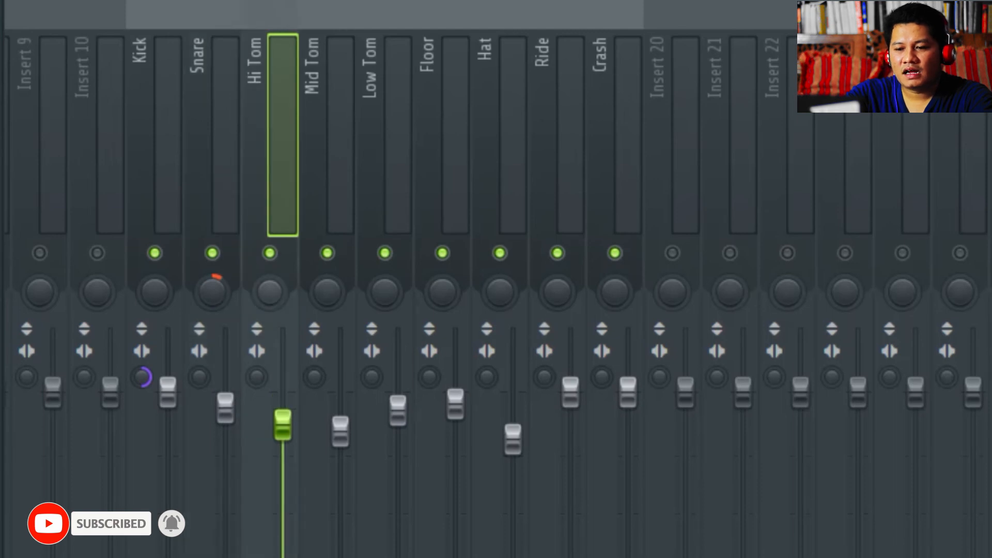
{"action": "left_click_drag", "start_coordinate": [275, 295], "coordinate": [275, 289]}
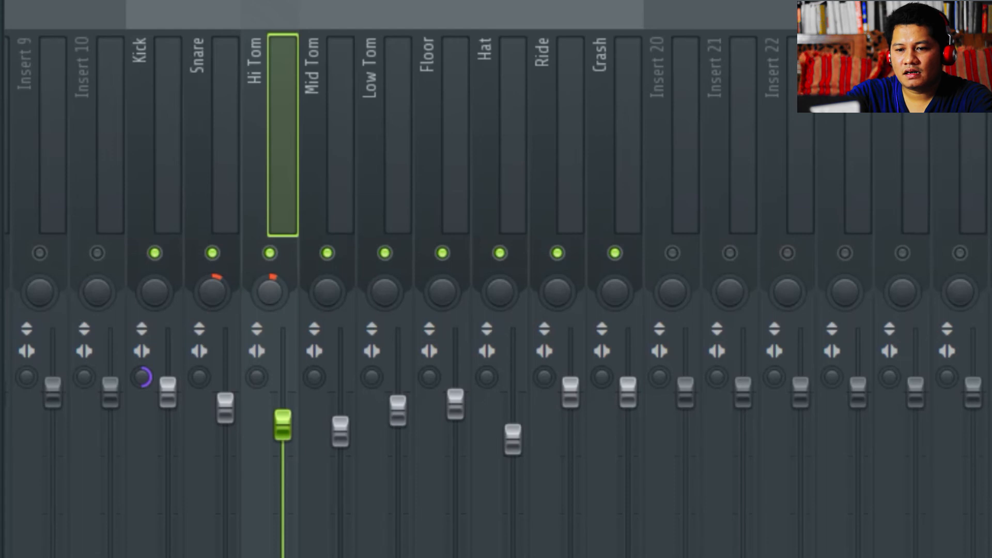
{"action": "left_click", "coordinate": [328, 298]}
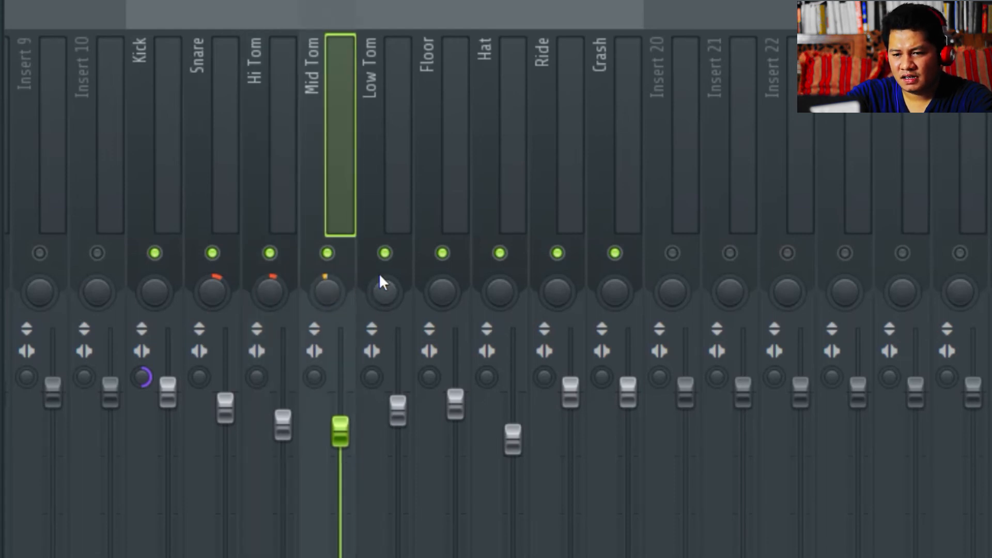
{"action": "left_click_drag", "start_coordinate": [386, 282], "coordinate": [386, 290]}
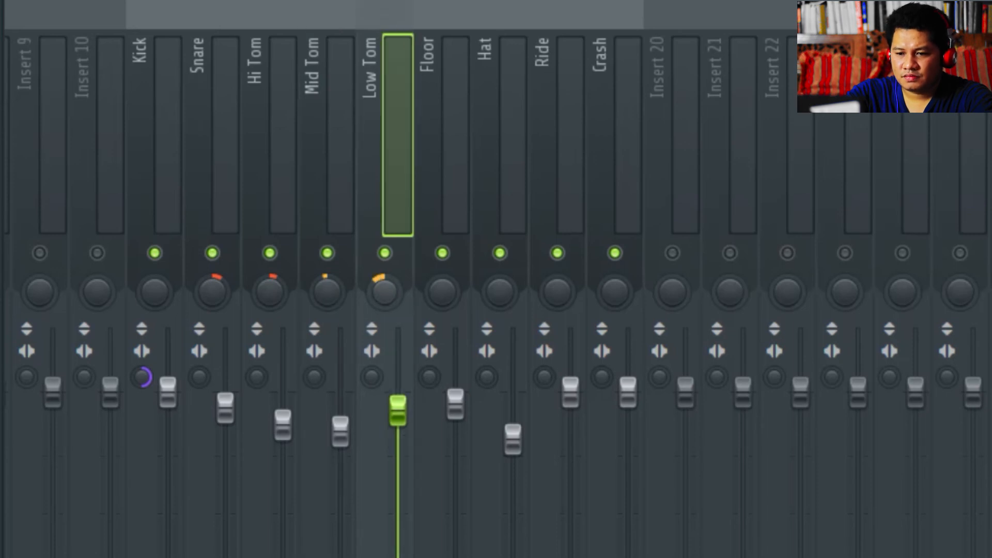
{"action": "left_click", "coordinate": [445, 290]}
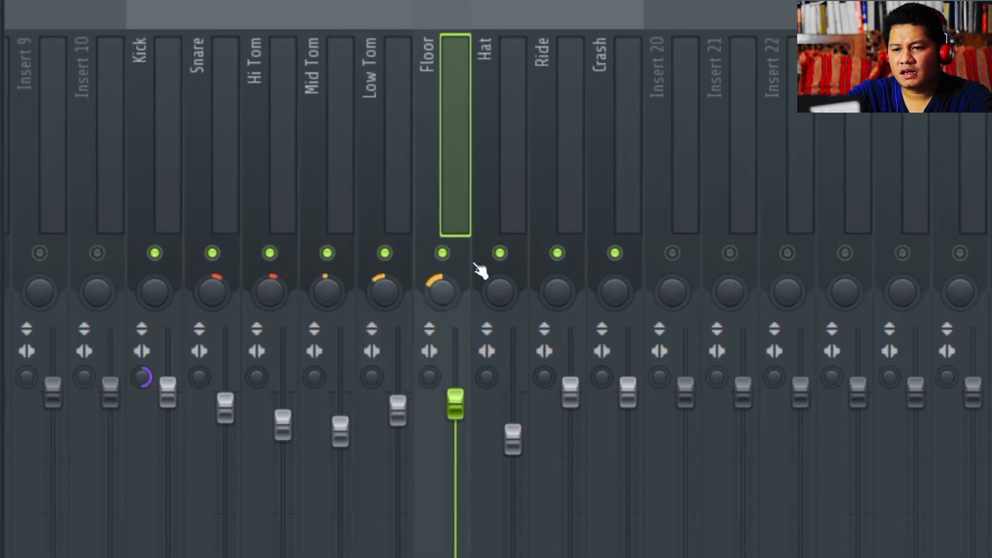
{"action": "left_click", "coordinate": [501, 288]}
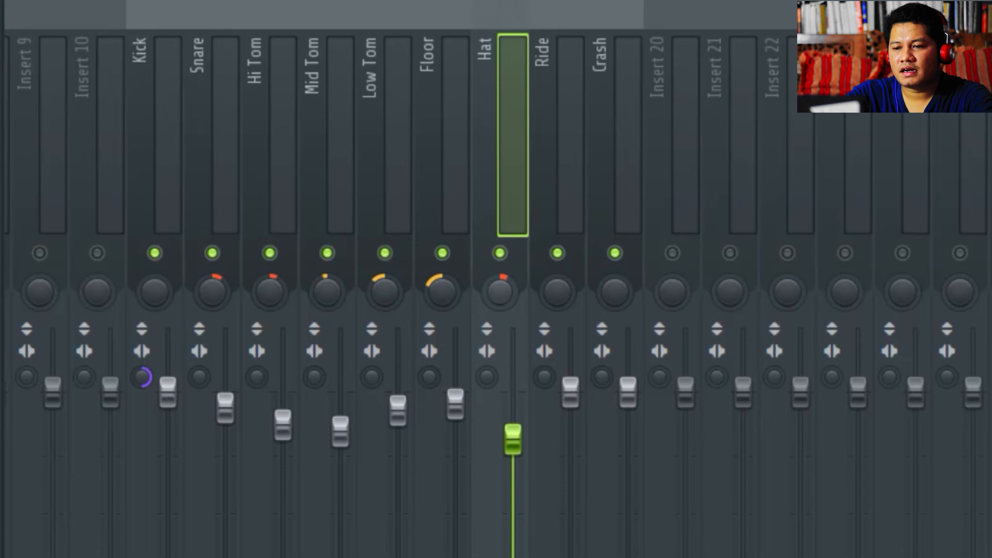
{"action": "left_click", "coordinate": [558, 289]}
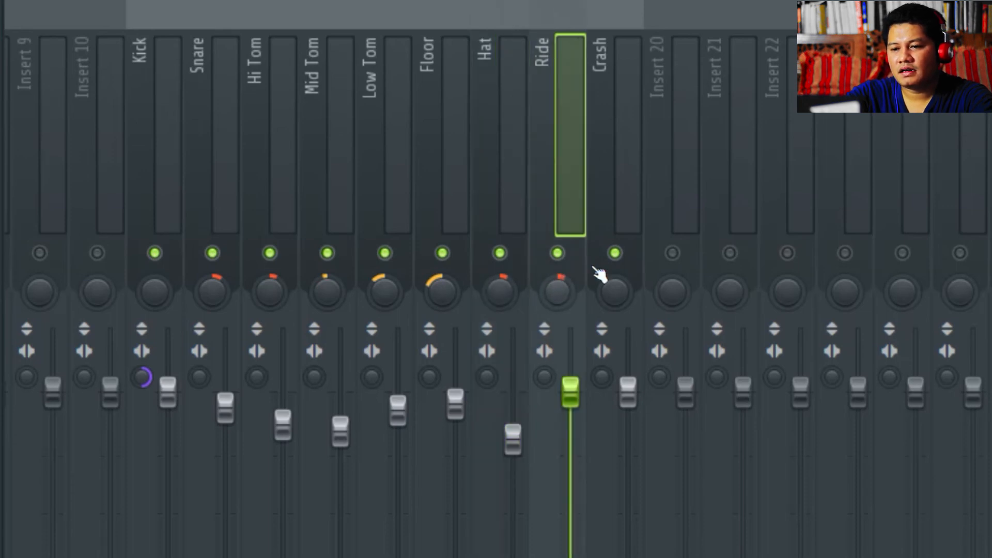
{"action": "left_click_drag", "start_coordinate": [608, 288], "coordinate": [607, 295]}
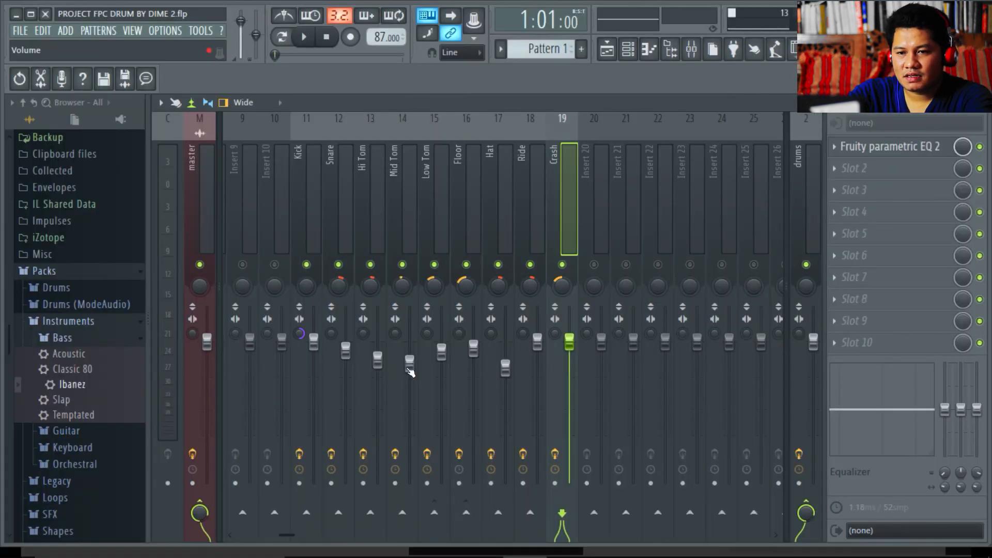
- Start playback and move the song position ahead to bar 50
{"action": "key", "text": "space"}
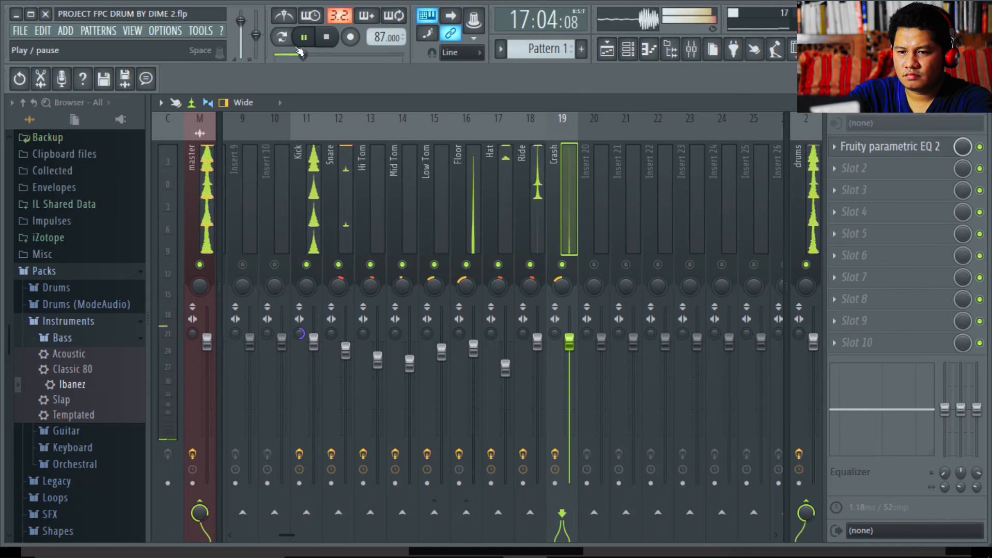
{"action": "left_click_drag", "start_coordinate": [369, 54], "coordinate": [362, 54]}
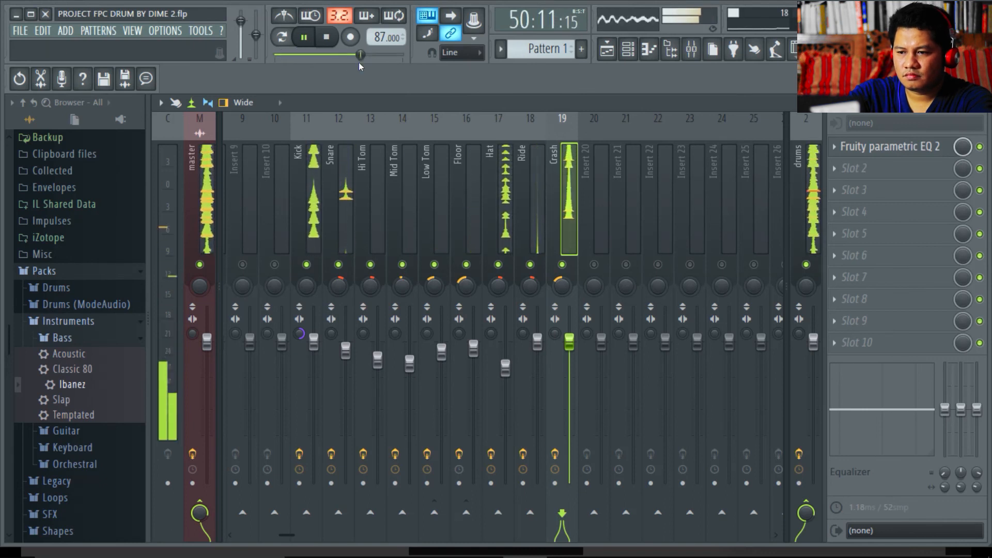